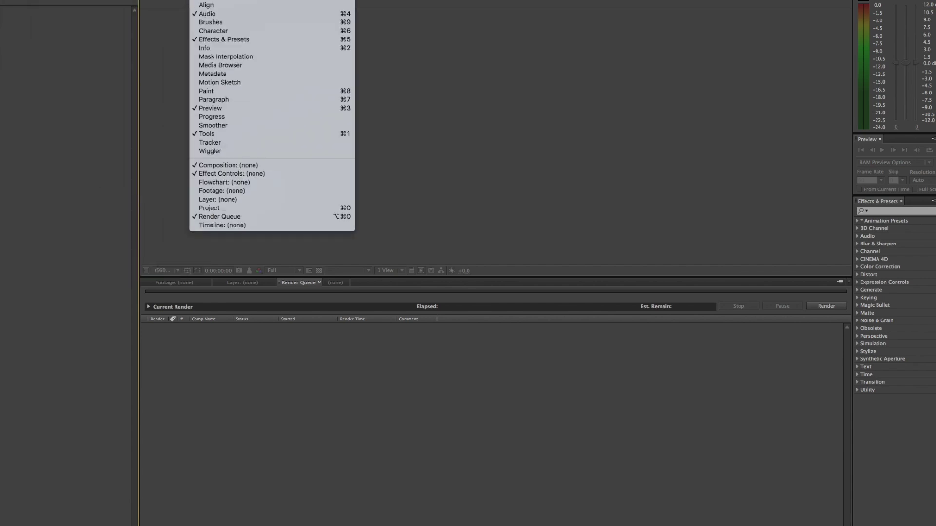
# Create a composition named Tutorial using the HDV/HDTV 720 29.97 preset, 1280 x 720 px, with a 30-second duration
pyautogui.press('super+n')
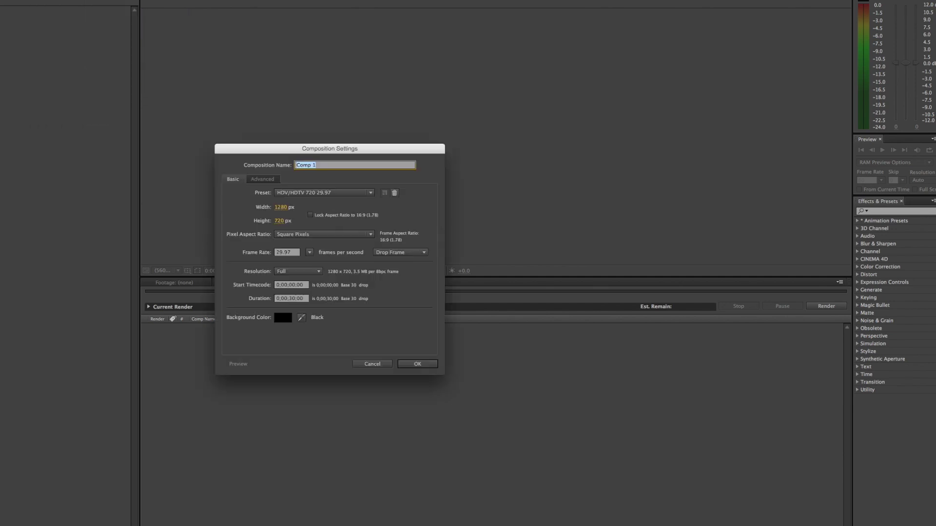
pyautogui.press('Return')
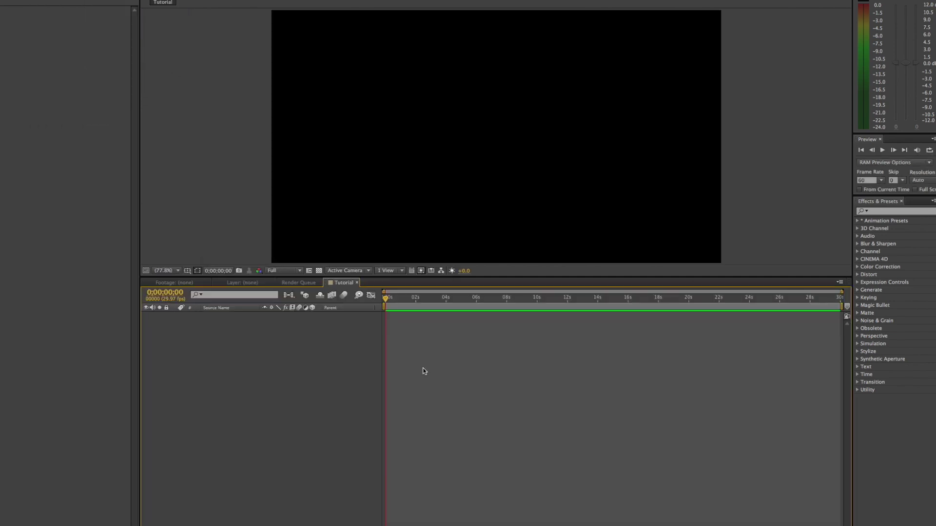
pyautogui.click(68, 92)
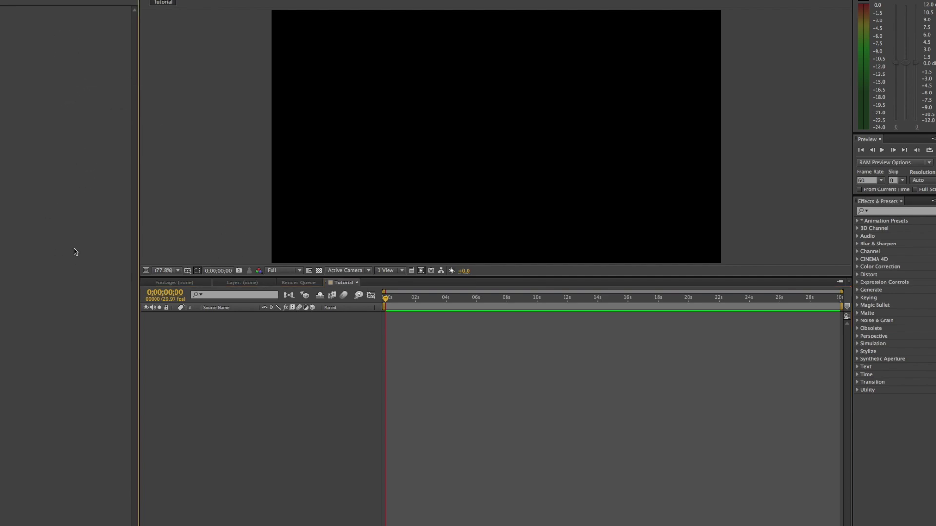
pyautogui.click(207, 362)
pyautogui.click(534, 373)
pyautogui.click(519, 380)
pyautogui.click(385, 301)
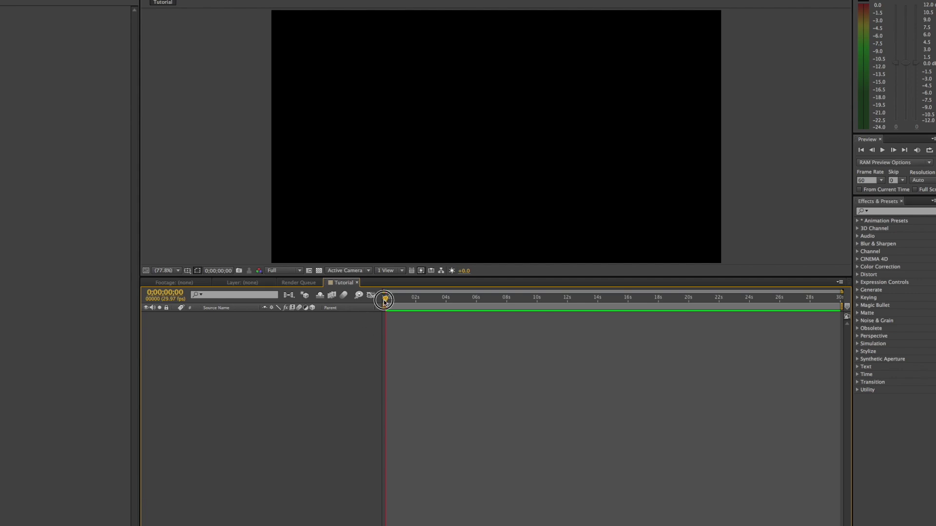
pyautogui.click(348, 324)
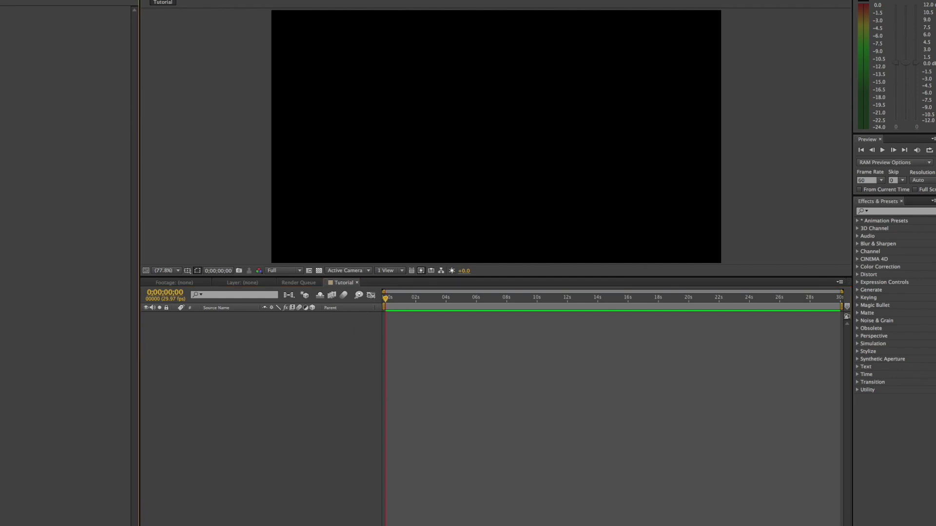
# Import the two PNG screenshots into the project and add them as layers to the Tutorial timeline
pyautogui.moveTo(858, 138); pyautogui.dragTo(90, 6)
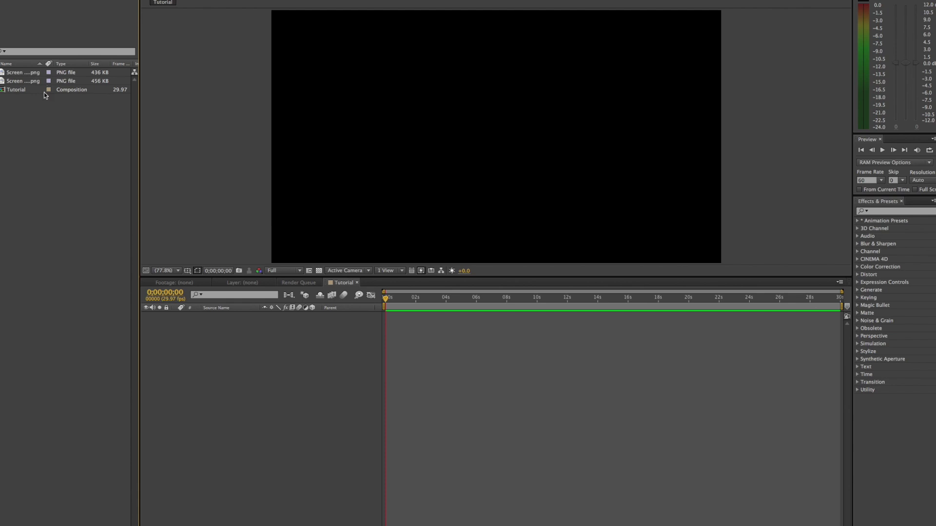
pyautogui.click(24, 81)
pyautogui.click(22, 96)
pyautogui.click(23, 81)
pyautogui.click(21, 74)
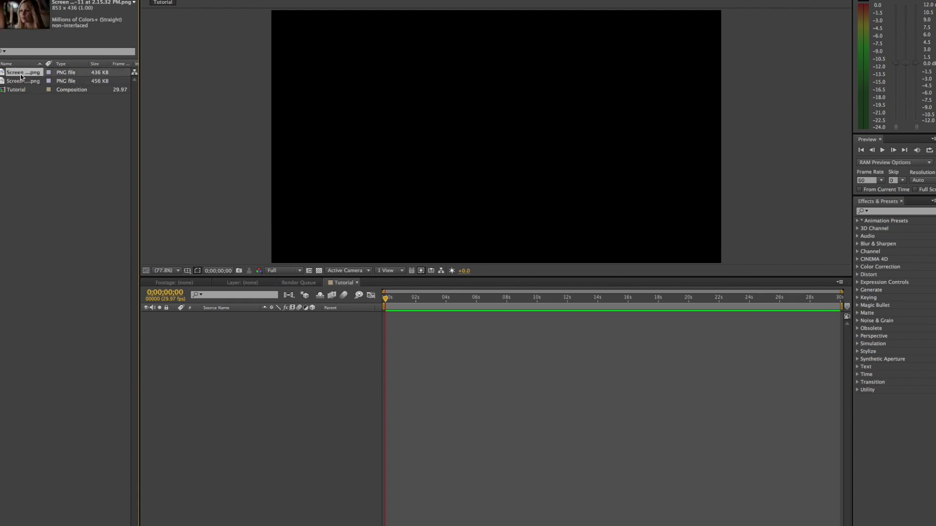
pyautogui.moveTo(20, 75)
pyautogui.mouseDown()
pyautogui.moveTo(263, 180)
pyautogui.moveTo(401, 324)
pyautogui.moveTo(429, 317)
pyautogui.moveTo(389, 315)
pyautogui.moveTo(420, 330)
pyautogui.mouseUp()
# Split the lower image layer at 0;00;00;25 and delete the part after the cut
pyautogui.press('Home')
pyautogui.click(882, 150)
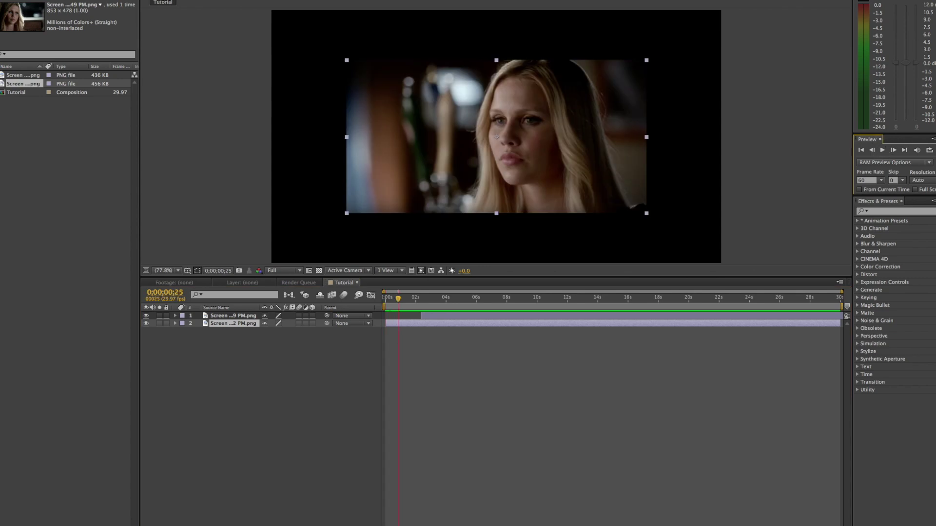
pyautogui.click(40, 3)
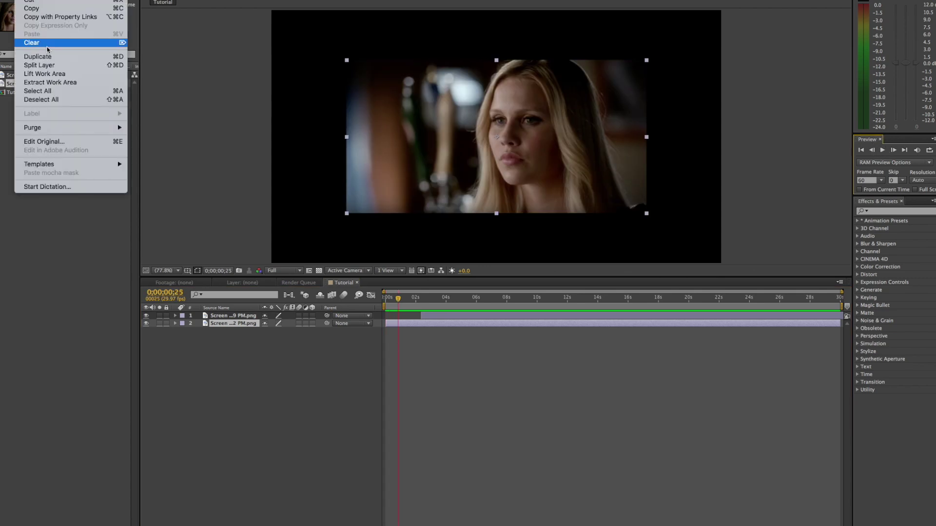
pyautogui.click(40, 65)
pyautogui.press('Delete')
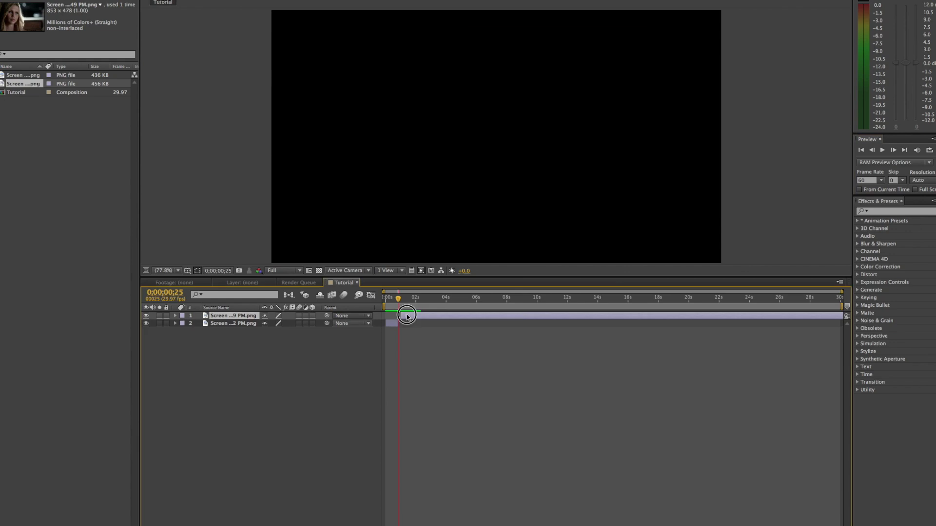
# Arrange the two image layers back to back, with the short layer starting at 0 seconds and the other directly following it
pyautogui.moveTo(429, 315); pyautogui.dragTo(390, 298)
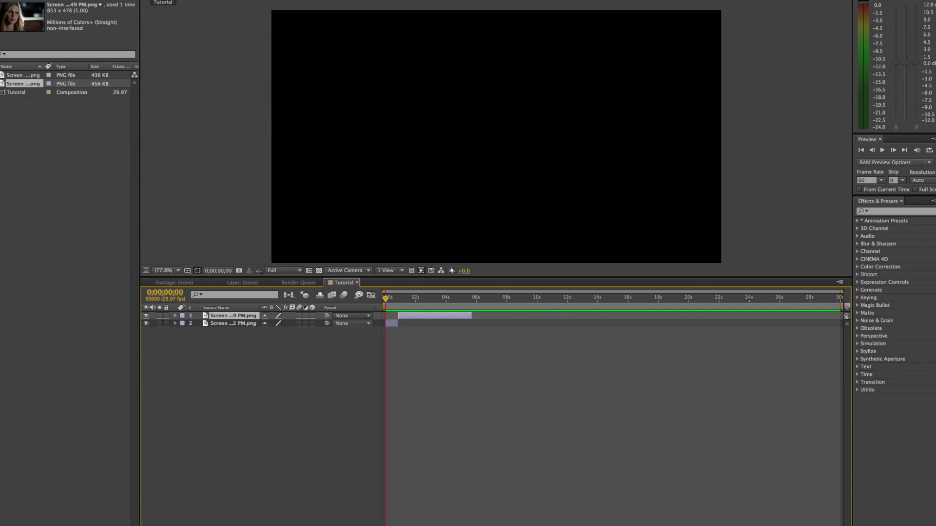
pyautogui.press('=')
pyautogui.press('=')
pyautogui.press('=')
pyautogui.press('=')
pyautogui.press('=')
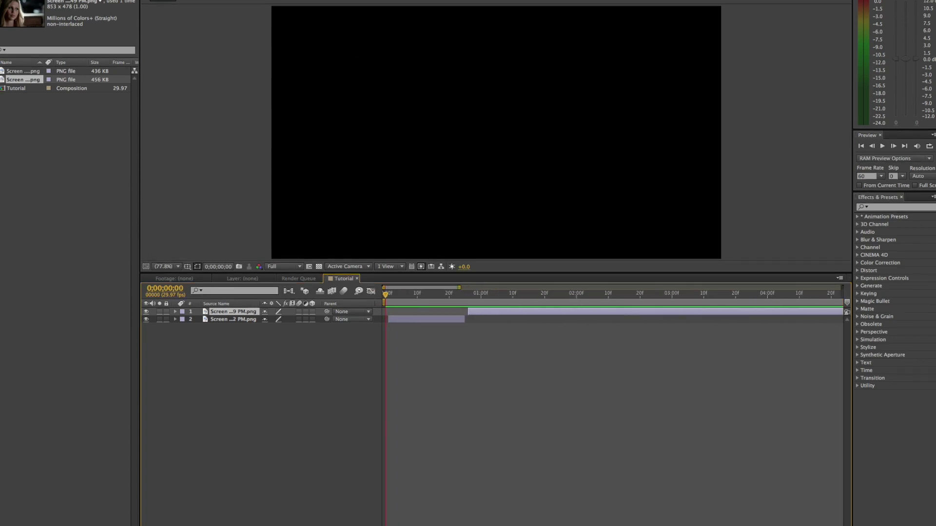
pyautogui.press('-')
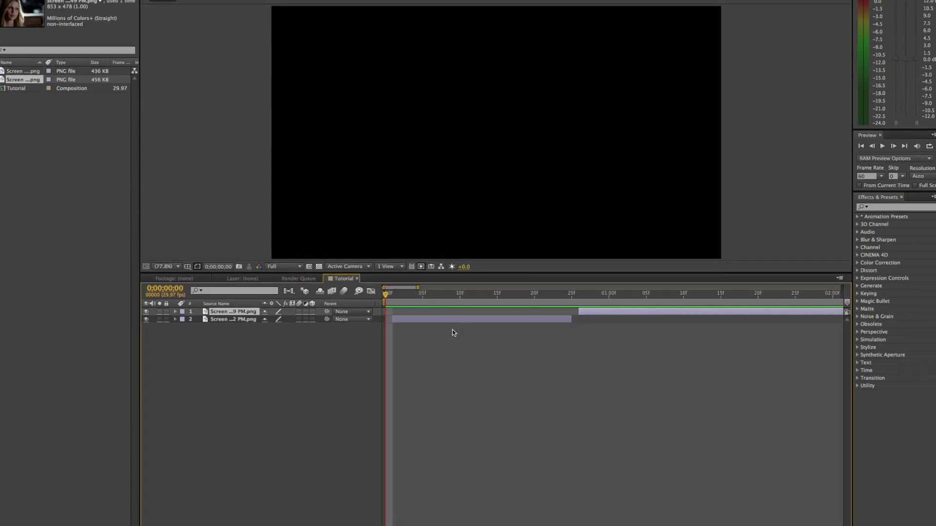
pyautogui.moveTo(452, 320); pyautogui.dragTo(443, 320)
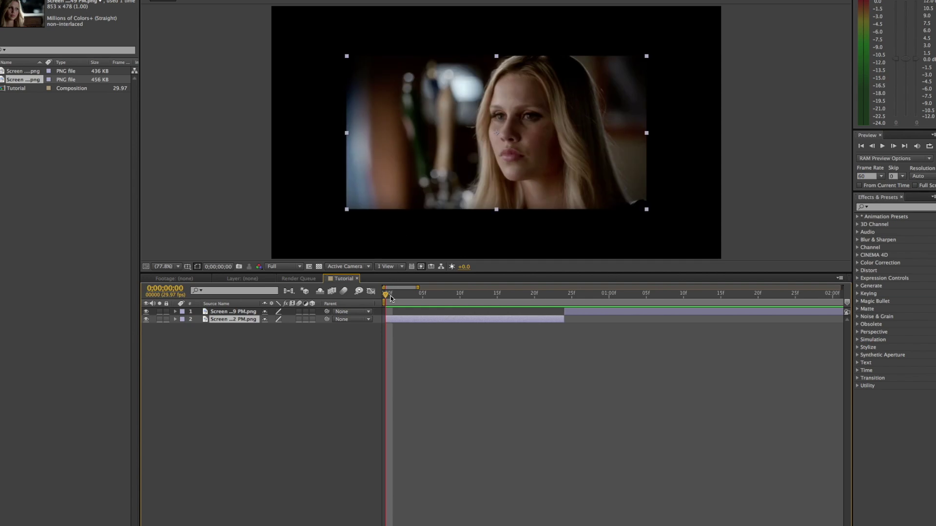
# Scale up the image in each layer so that it fills the composition frame
pyautogui.moveTo(385, 294); pyautogui.dragTo(497, 336)
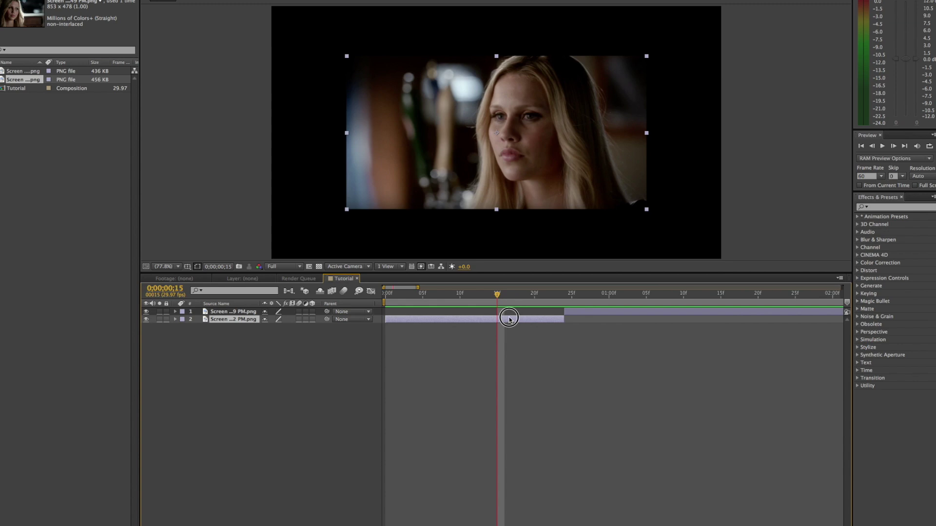
pyautogui.moveTo(646, 209); pyautogui.dragTo(735, 261)
pyautogui.moveTo(504, 295); pyautogui.dragTo(579, 295)
pyautogui.click(652, 219)
pyautogui.moveTo(652, 218); pyautogui.dragTo(727, 261)
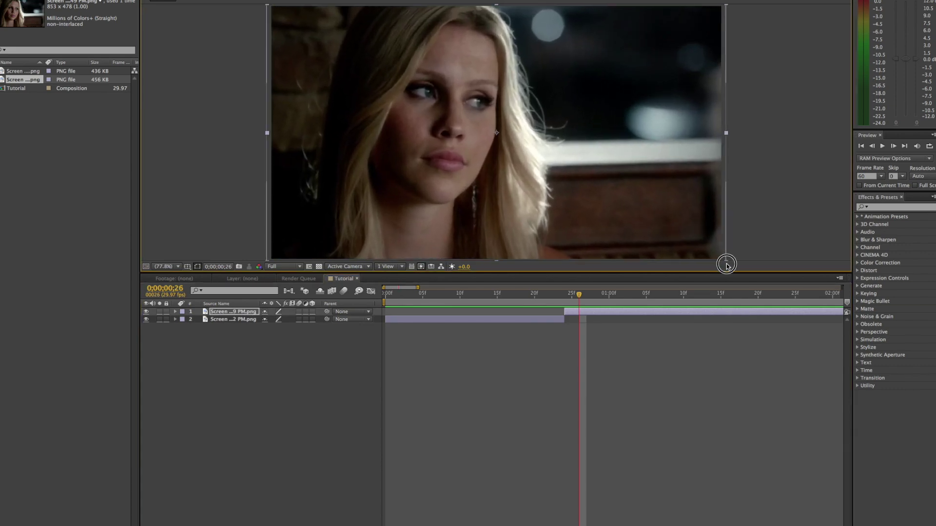
# Find the Motion Tile effect and apply it to the first clip's layer
pyautogui.moveTo(579, 295); pyautogui.dragTo(378, 338)
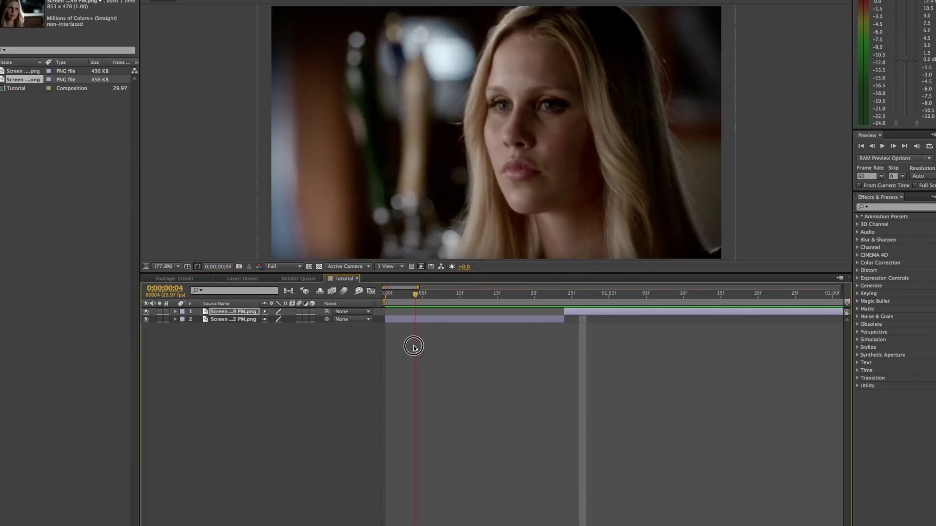
pyautogui.click(420, 319)
pyautogui.click(886, 208)
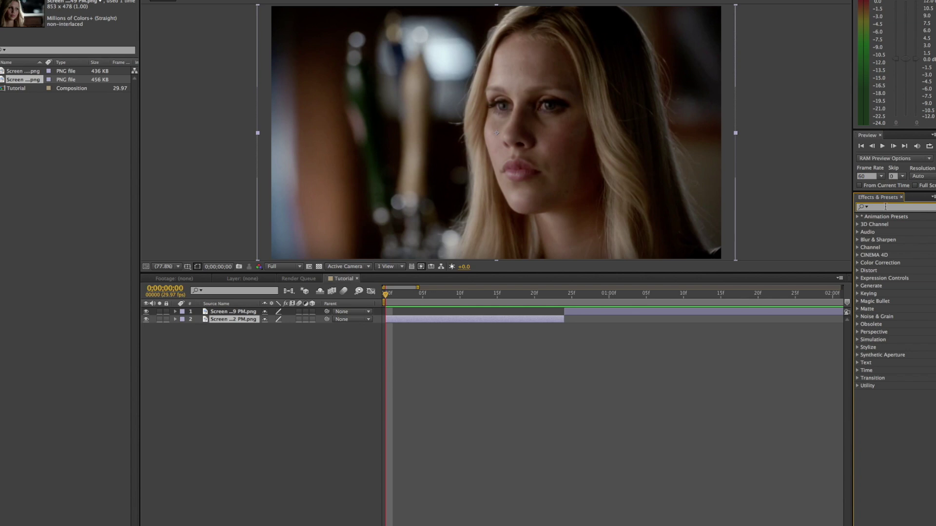
pyautogui.write('mo')
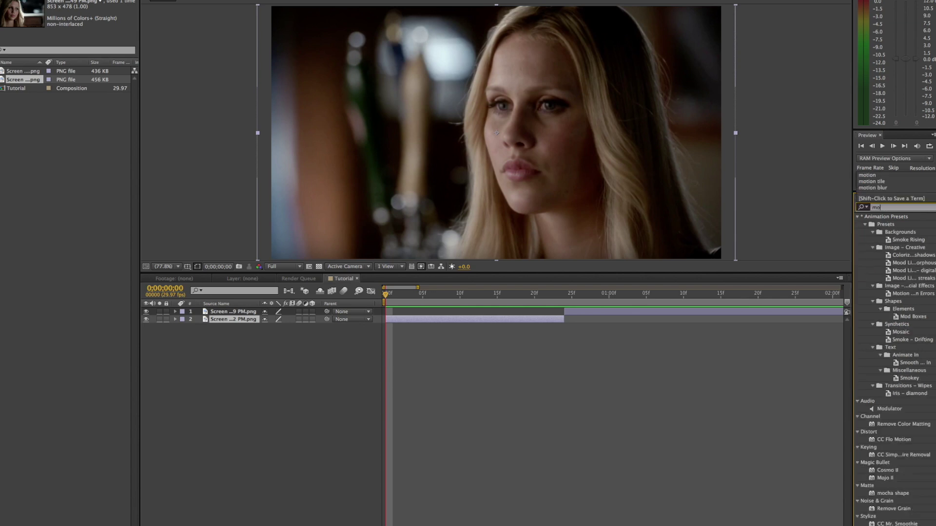
pyautogui.write('tion a')
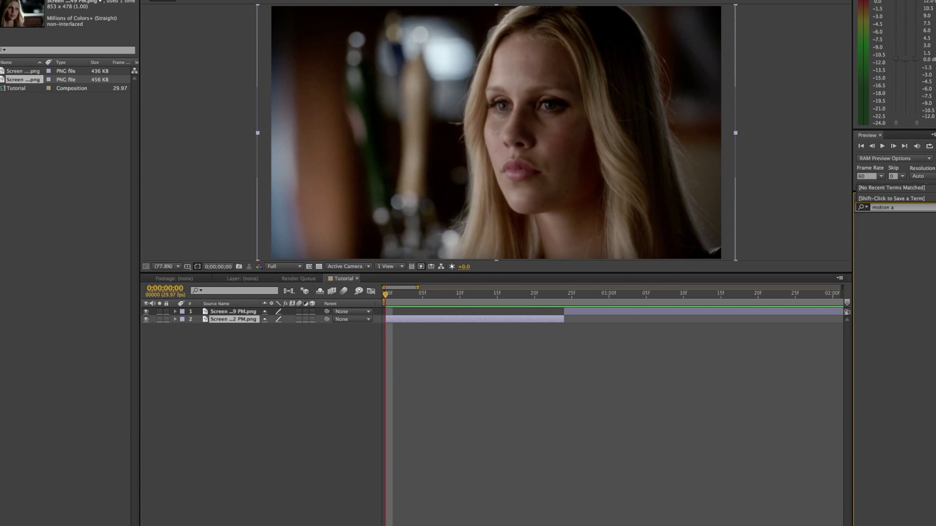
pyautogui.press('BackSpace')
pyautogui.write('tile')
pyautogui.moveTo(890, 224); pyautogui.dragTo(490, 321)
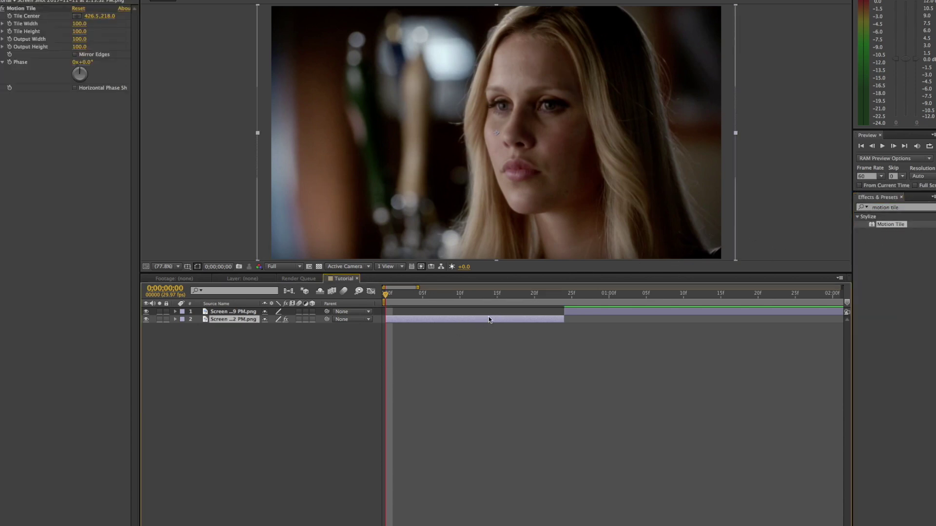
# Set Motion Tile's Output Width and Output Height to 300 and reduce the layer's Scale to 50.0, 52.8%
pyautogui.click(80, 39)
pyautogui.write('300')
pyautogui.press('Tab')
pyautogui.write('300')
pyautogui.press('Return')
pyautogui.click(216, 106)
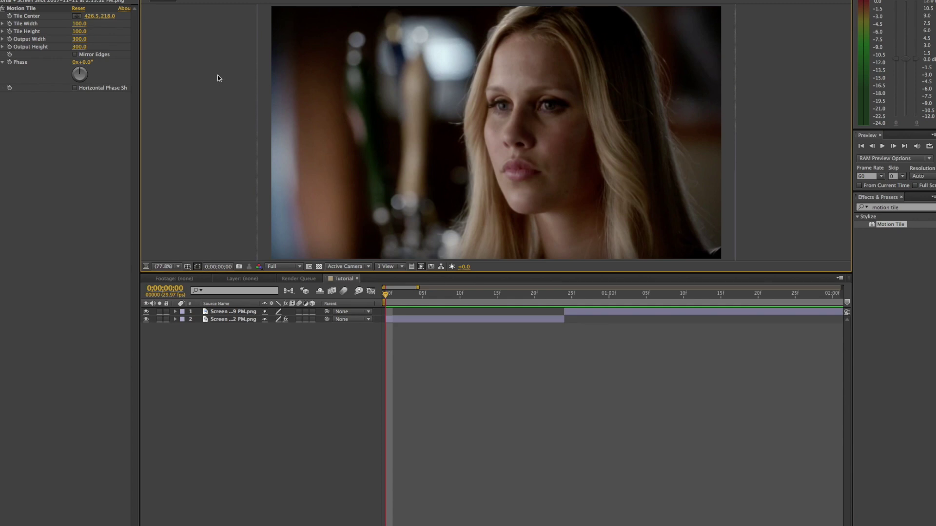
pyautogui.press('s')
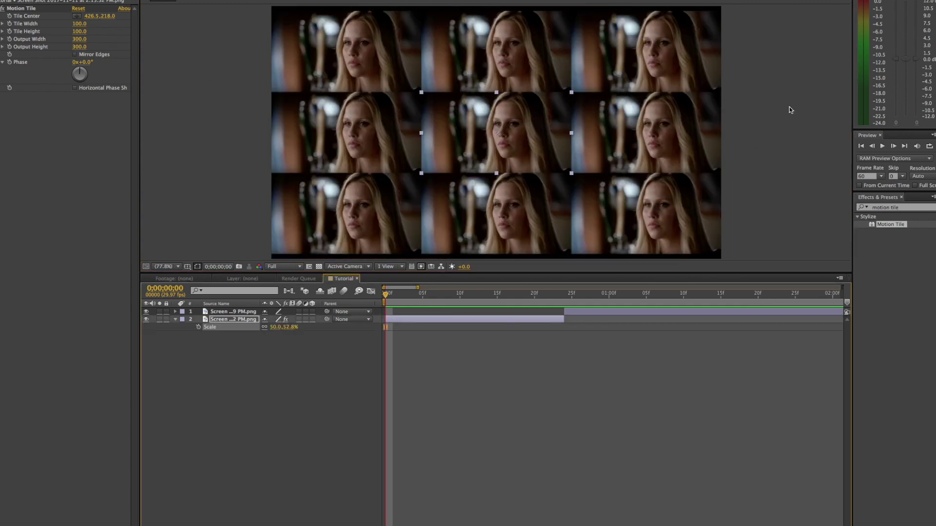
# Set the first clip's Motion Tile Output Width and Output Height to 400
pyautogui.click(80, 39)
pyautogui.write('400')
pyautogui.press('Return')
pyautogui.click(81, 47)
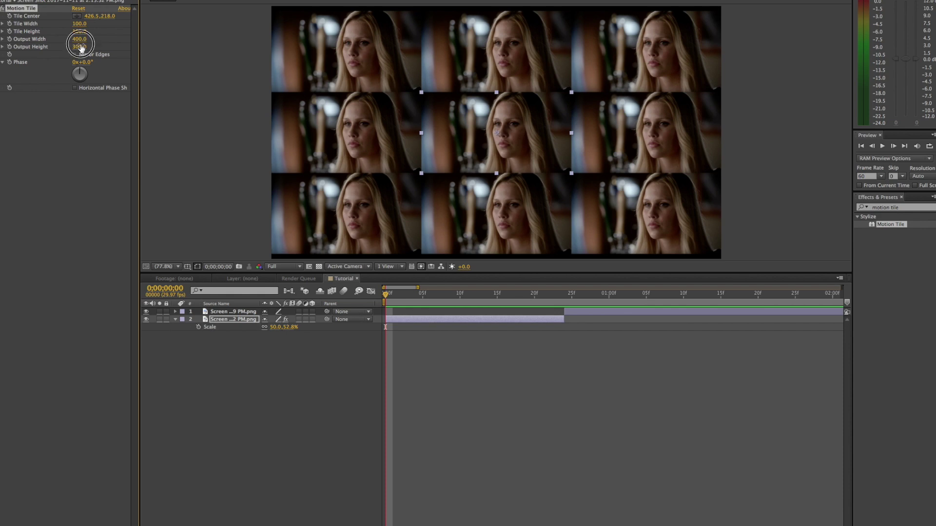
pyautogui.write('400')
pyautogui.press('Return')
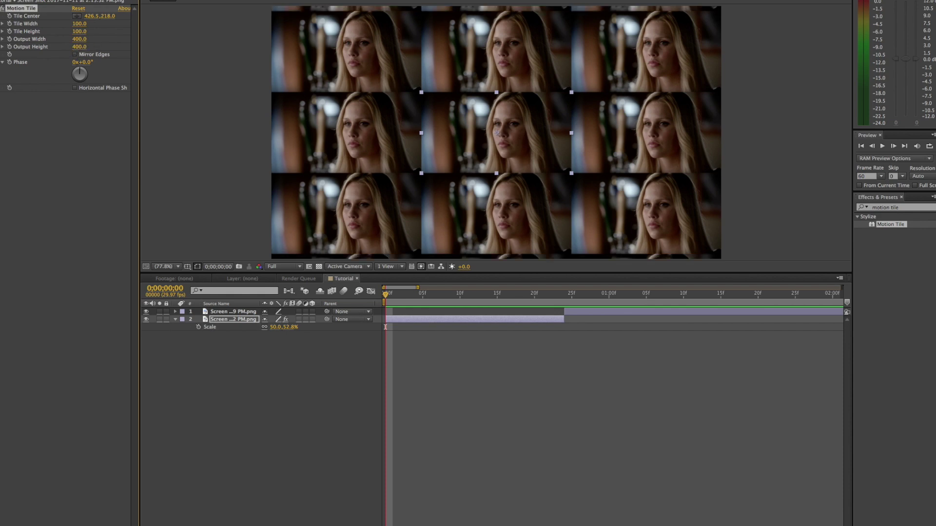
pyautogui.click(76, 39)
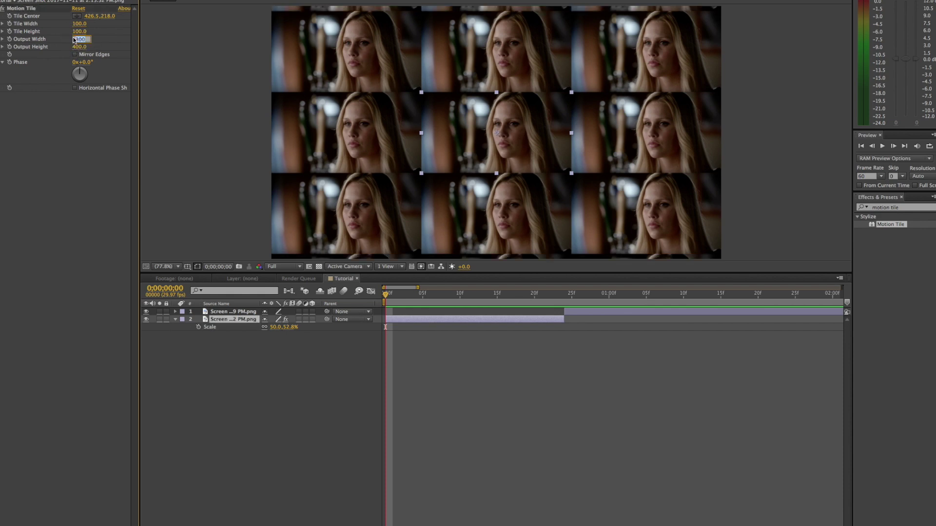
pyautogui.press('Return')
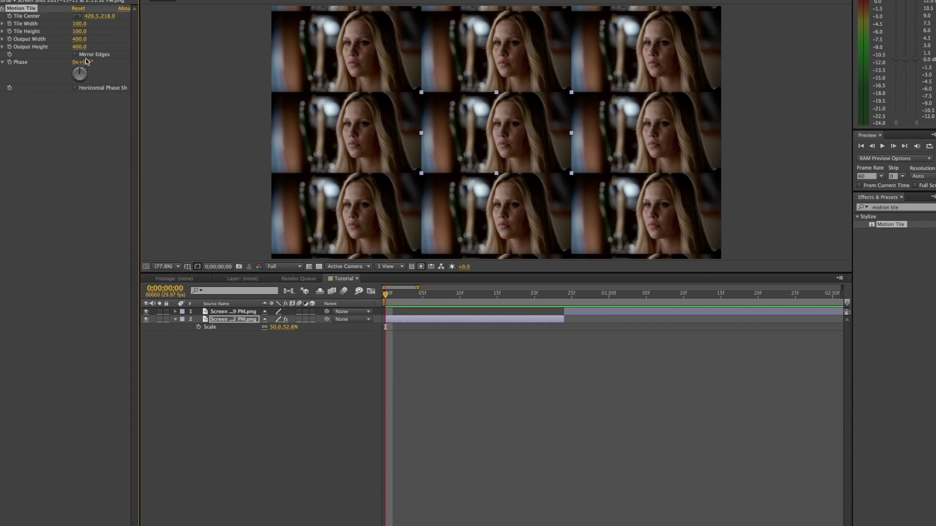
# Try the Mirror Edges option of Motion Tile on the tiled first clip
pyautogui.click(388, 141)
pyautogui.click(464, 135)
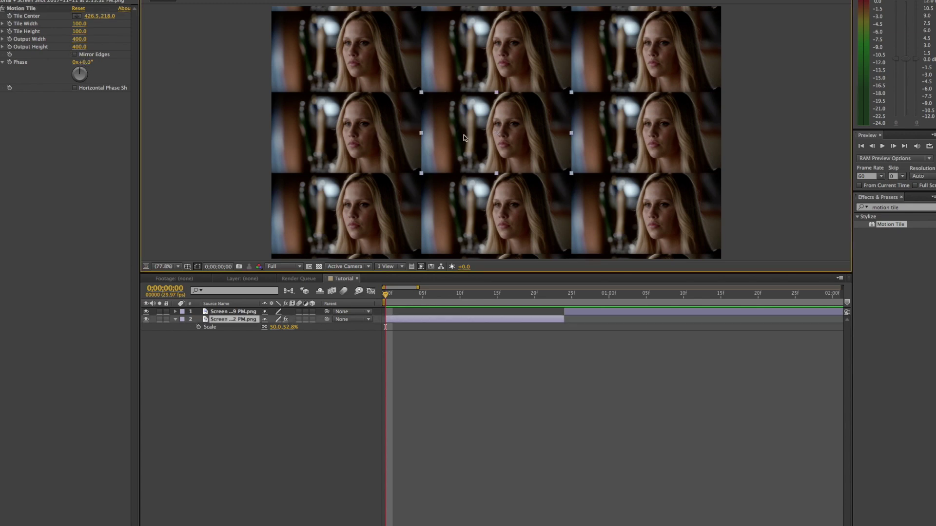
pyautogui.click(75, 55)
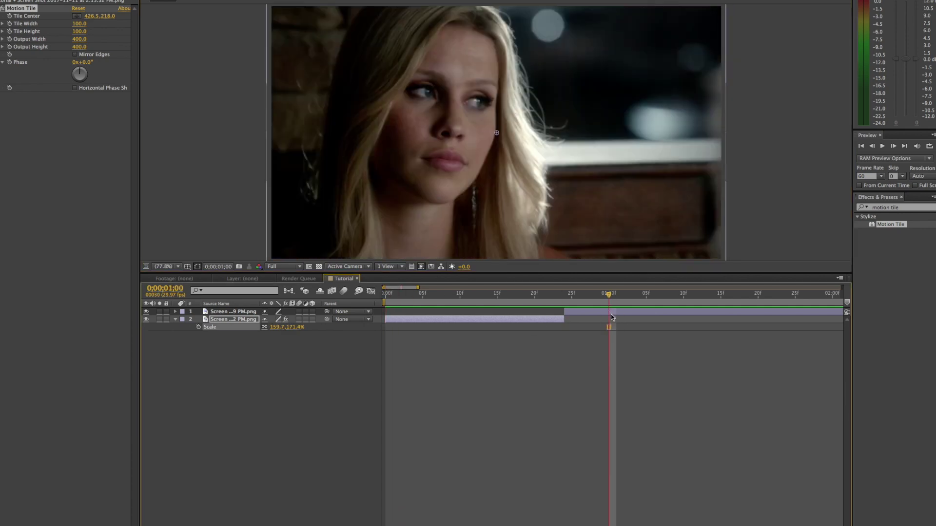
# Apply Motion Tile to the second clip's layer with Output Width and Output Height set to 400
pyautogui.click(609, 292)
pyautogui.moveTo(890, 225); pyautogui.dragTo(656, 314)
pyautogui.click(80, 39)
pyautogui.write('400')
pyautogui.press('Tab')
pyautogui.write('400')
pyautogui.press('Return')
# Find the Transform effect and apply it to the first clip's layer, with the playhead at 0;00;00;00
pyautogui.moveTo(609, 295); pyautogui.dragTo(279, 292)
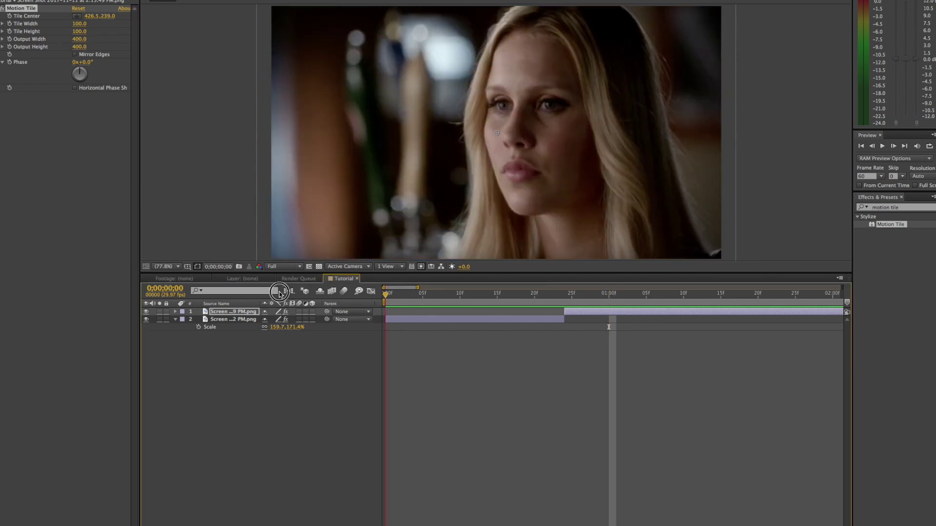
pyautogui.click(475, 319)
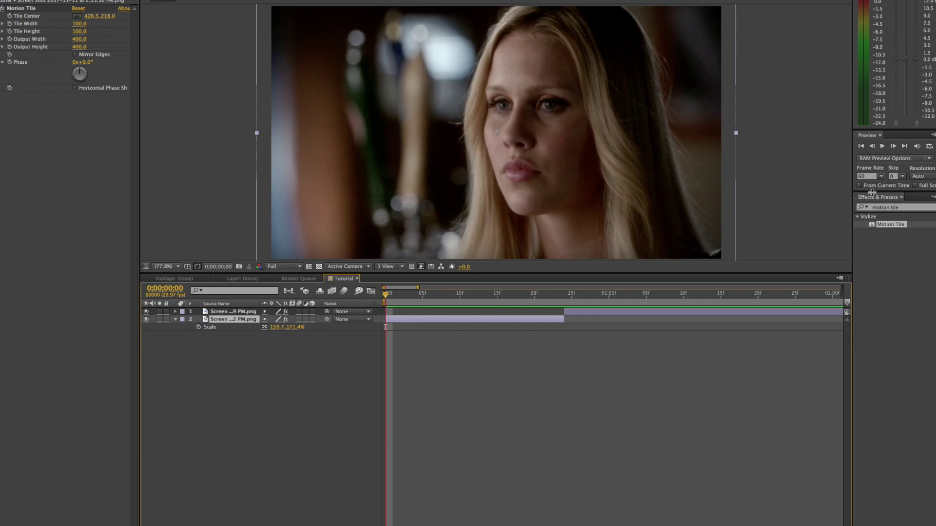
pyautogui.click(899, 208)
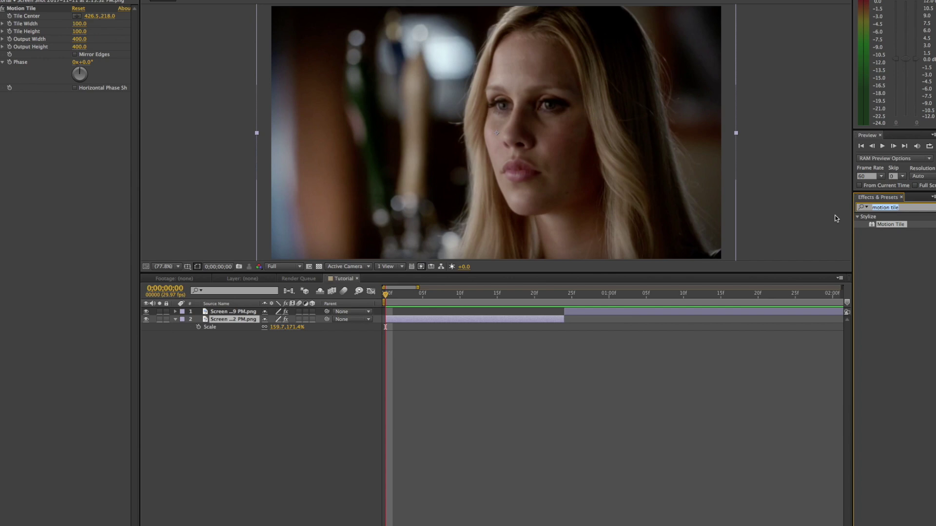
pyautogui.write('transform')
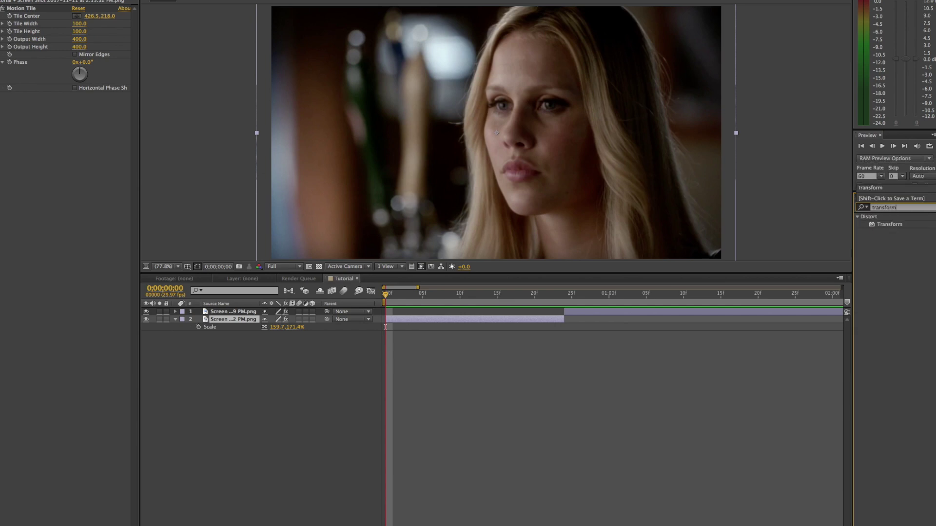
pyautogui.click(892, 225)
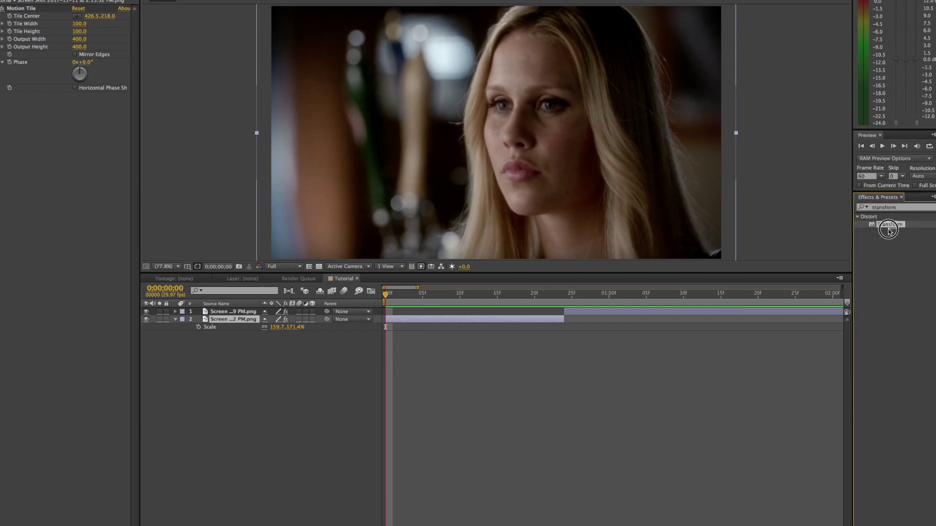
pyautogui.moveTo(892, 224); pyautogui.dragTo(520, 320)
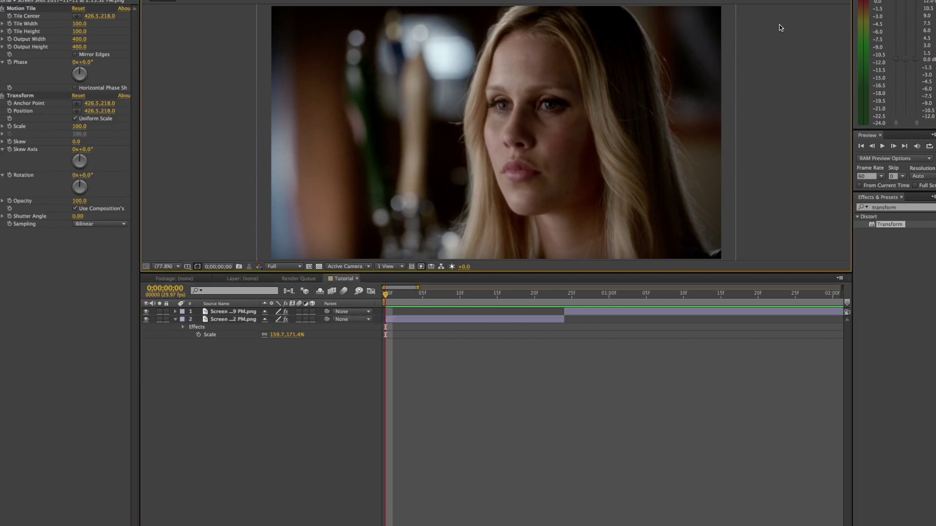
# Start keyframing the first clip's Transform Scale at 0;00;00;00 and reveal its keyframe in the timeline
pyautogui.click(412, 321)
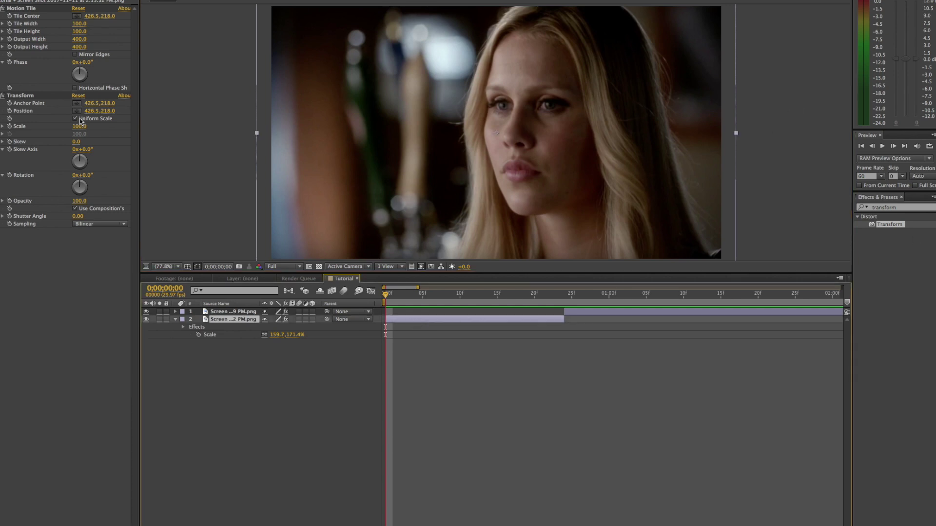
pyautogui.click(8, 128)
pyautogui.moveTo(388, 295); pyautogui.dragTo(467, 300)
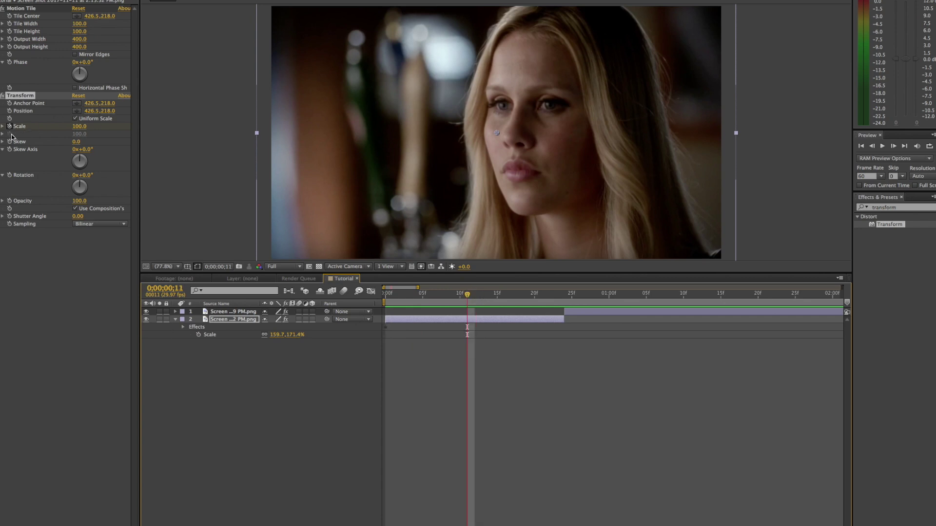
pyautogui.click(412, 322)
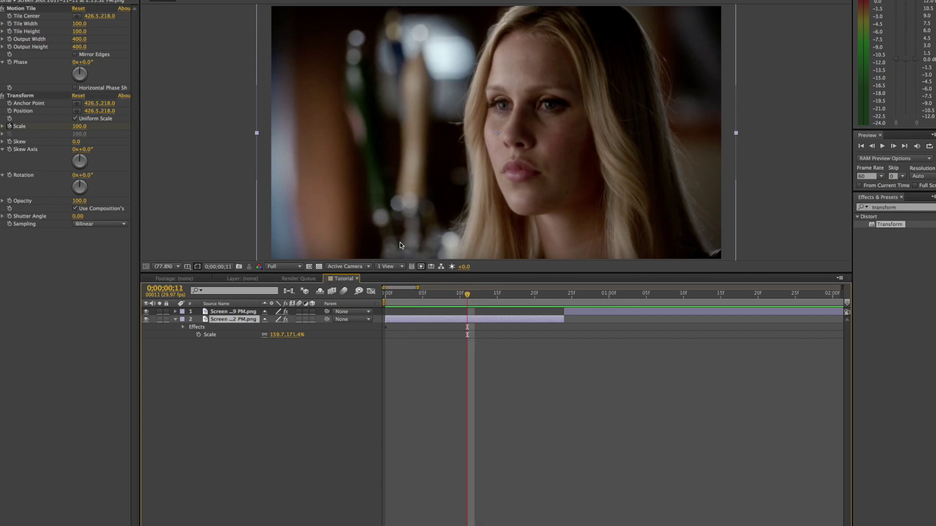
pyautogui.press('Home')
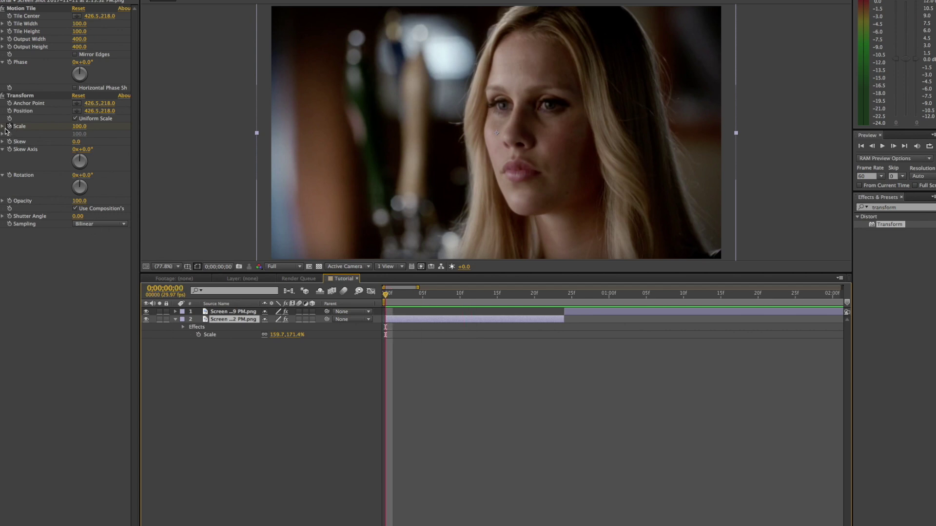
pyautogui.press('u')
pyautogui.click(386, 335)
# Add a second Transform Scale keyframe at 0;00;00;11 on the first clip, keeping the value at 100
pyautogui.press('pagedown')
pyautogui.press('pagedown')
pyautogui.press('pagedown')
pyautogui.press('pagedown')
pyautogui.press('pagedown')
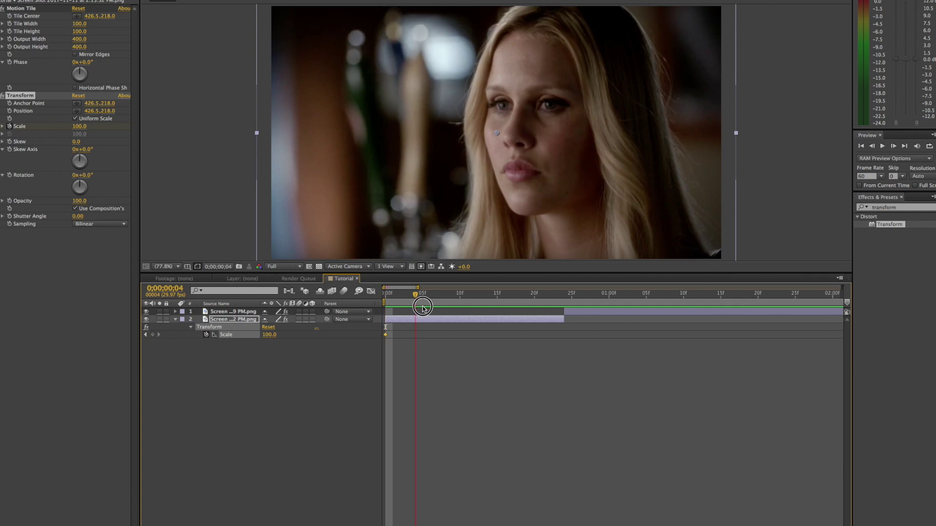
pyautogui.click(386, 297)
pyautogui.moveTo(386, 299); pyautogui.dragTo(470, 317)
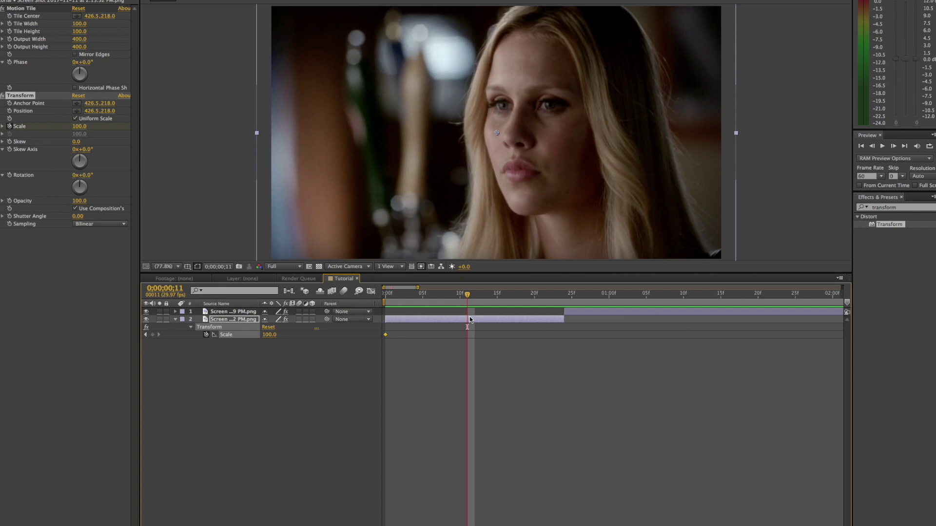
pyautogui.click(152, 343)
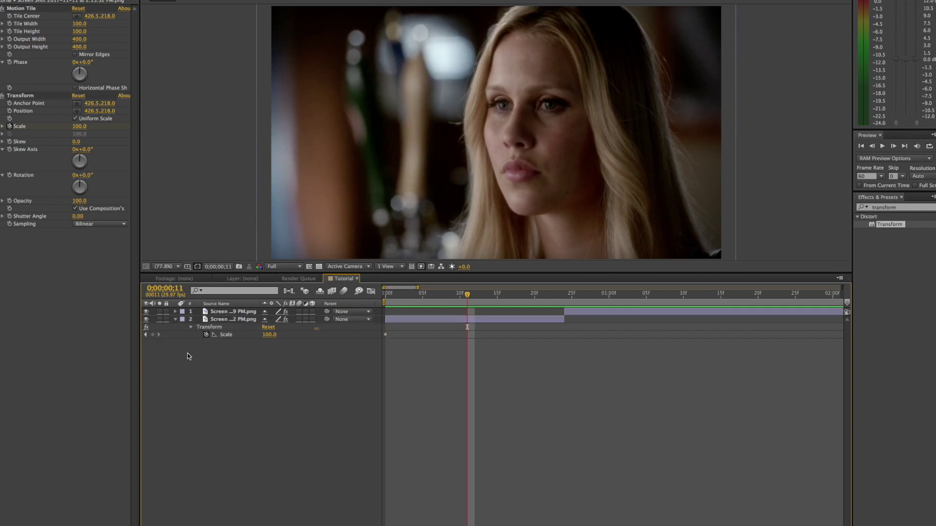
pyautogui.click(152, 335)
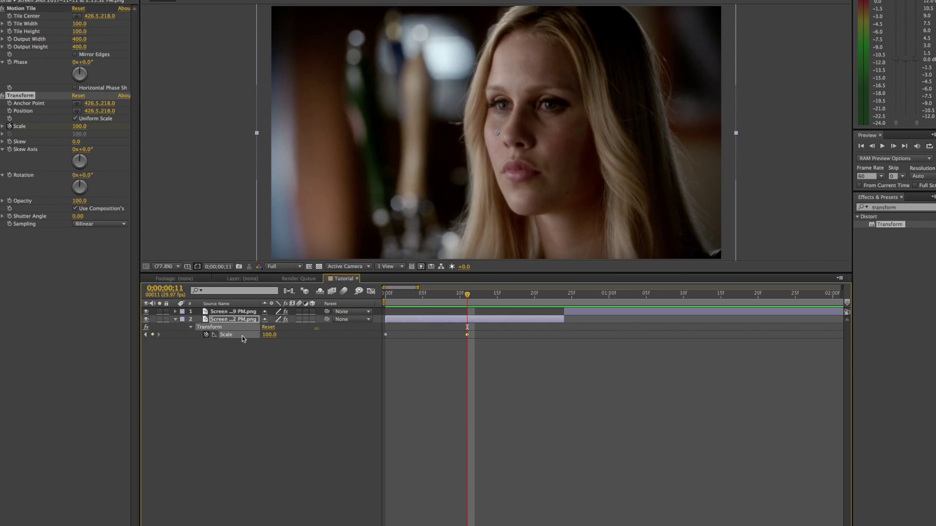
# Set the first clip's Transform Scale keyframe at 0;00;00;00 to 150
pyautogui.click(146, 335)
pyautogui.click(268, 336)
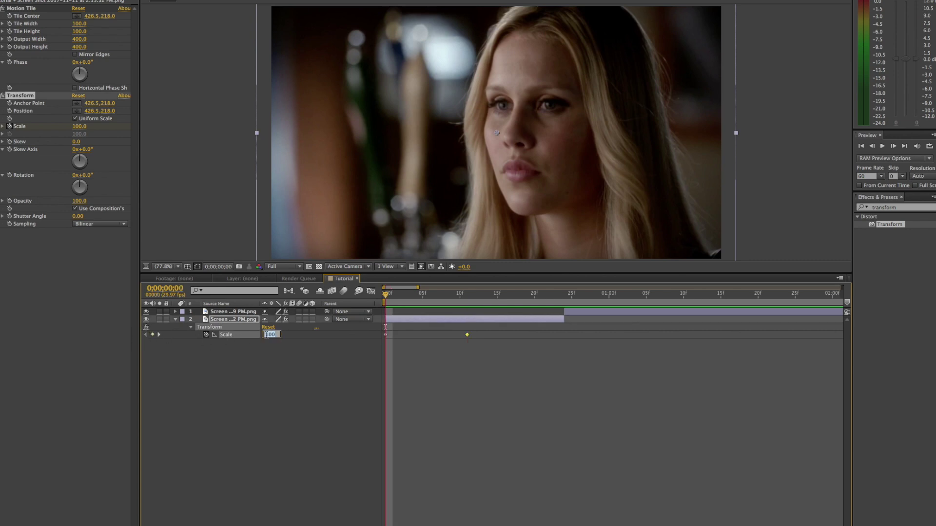
pyautogui.write('150')
pyautogui.press('Return')
# Try Easy Ease on the two Transform Scale keyframes and play the zoom from the start
pyautogui.moveTo(472, 373); pyautogui.dragTo(390, 345)
pyautogui.rightClick(468, 335)
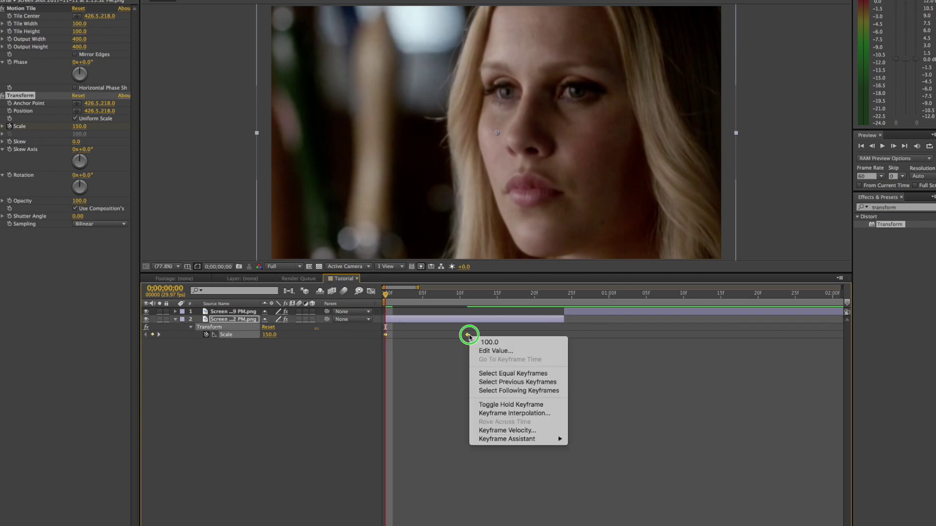
pyautogui.moveTo(501, 440)
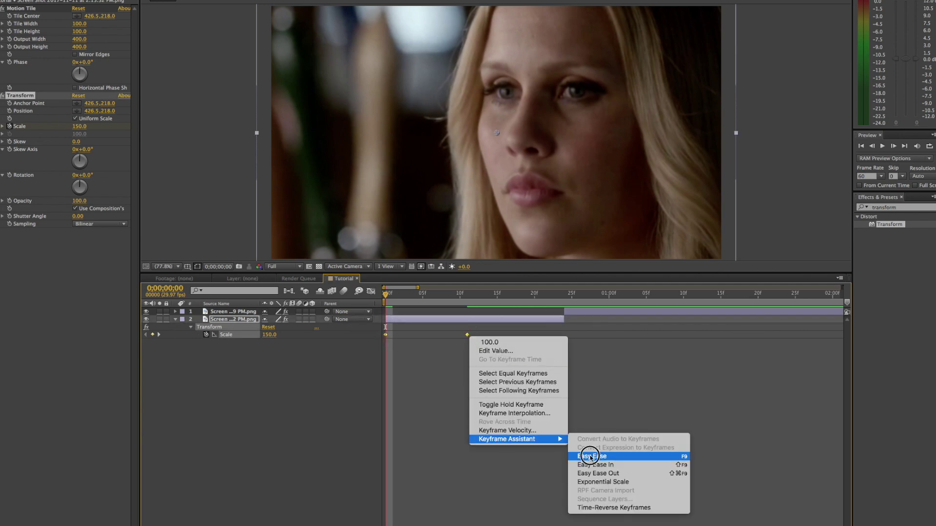
pyautogui.click(590, 457)
pyautogui.moveTo(389, 294)
pyautogui.mouseDown()
pyautogui.moveTo(464, 294)
pyautogui.moveTo(388, 294)
pyautogui.mouseUp()
pyautogui.click(880, 146)
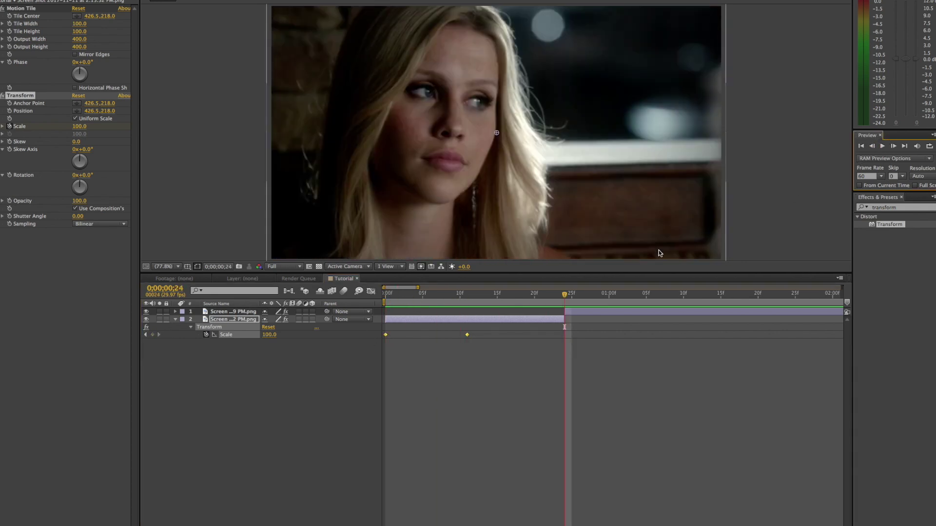
# Apply Easy Ease to both Transform Scale keyframes of the first clip and preview the zoom from 0;00;00;00
pyautogui.moveTo(423, 308); pyautogui.dragTo(375, 326)
pyautogui.rightClick(468, 336)
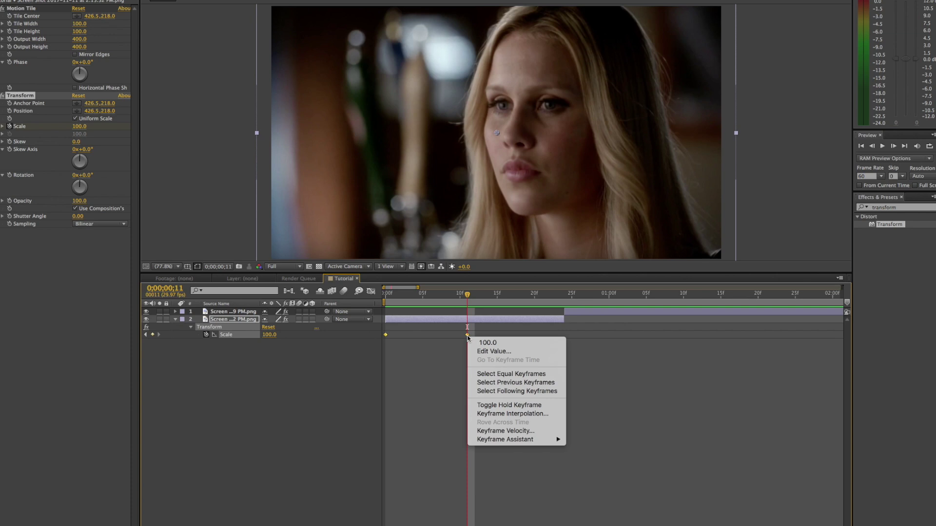
pyautogui.moveTo(506, 442)
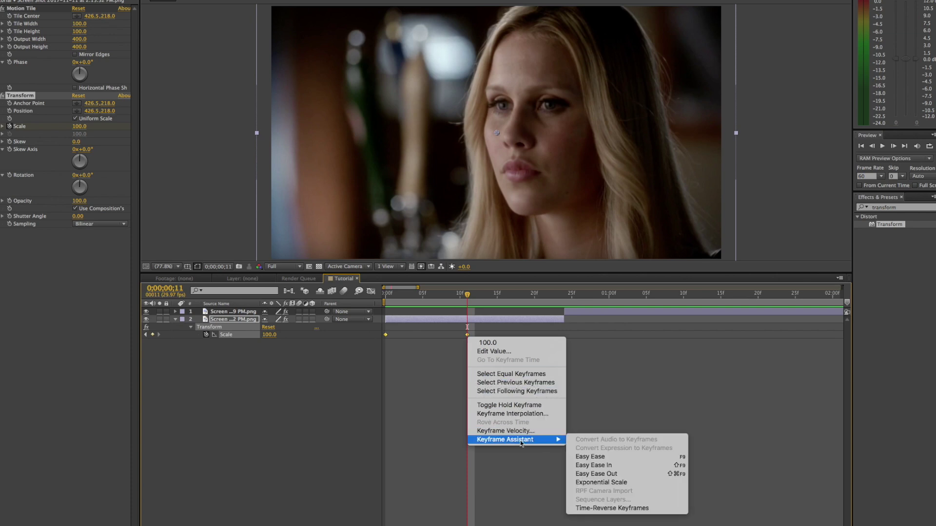
pyautogui.click(596, 457)
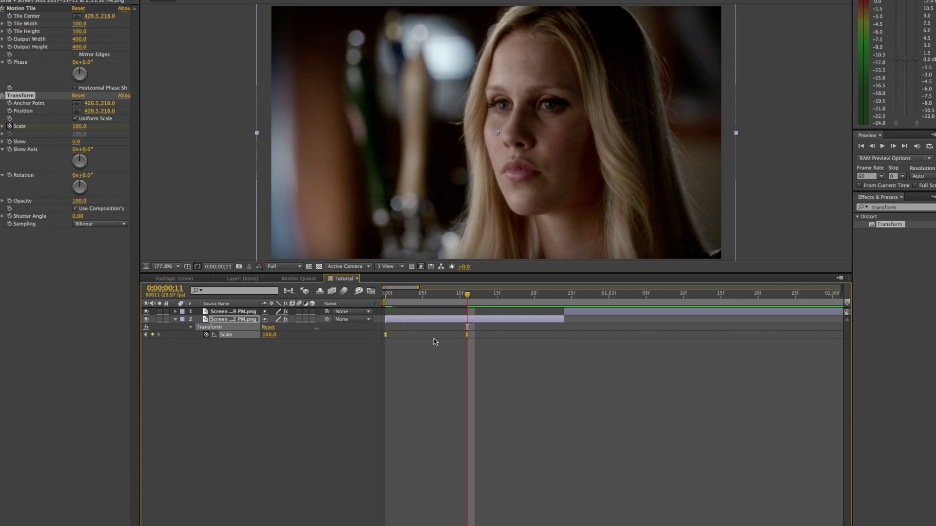
pyautogui.moveTo(467, 298); pyautogui.dragTo(386, 295)
pyautogui.click(883, 146)
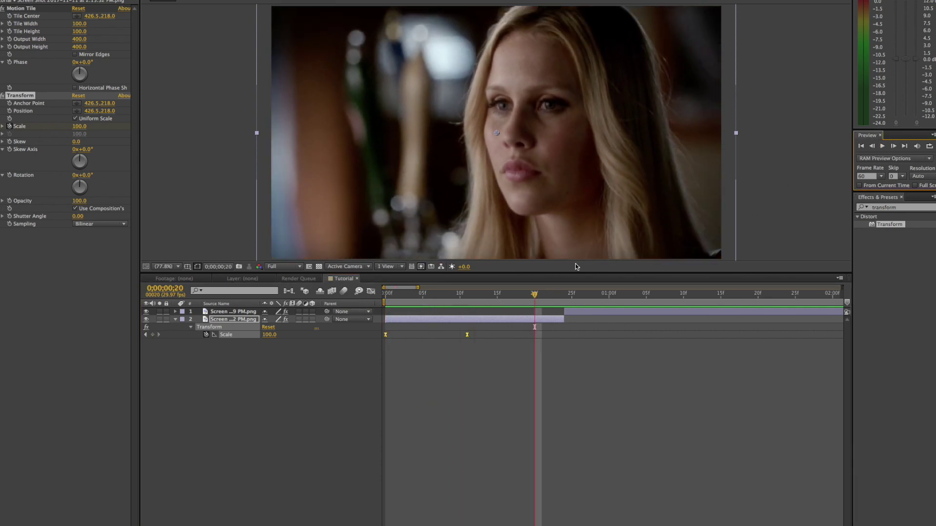
# Show the two Scale keyframes in the Graph Editor and check that Edit Speed Graph is the chosen graph type
pyautogui.click(466, 294)
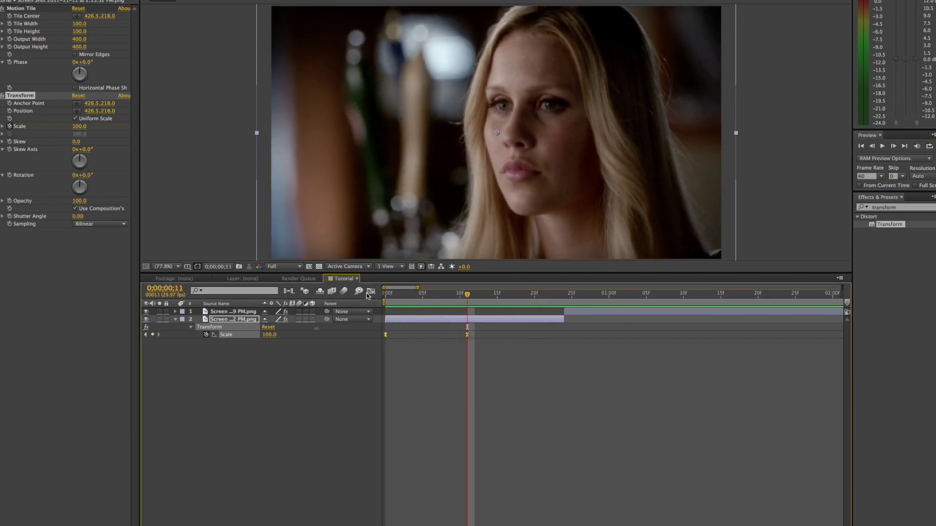
pyautogui.click(370, 292)
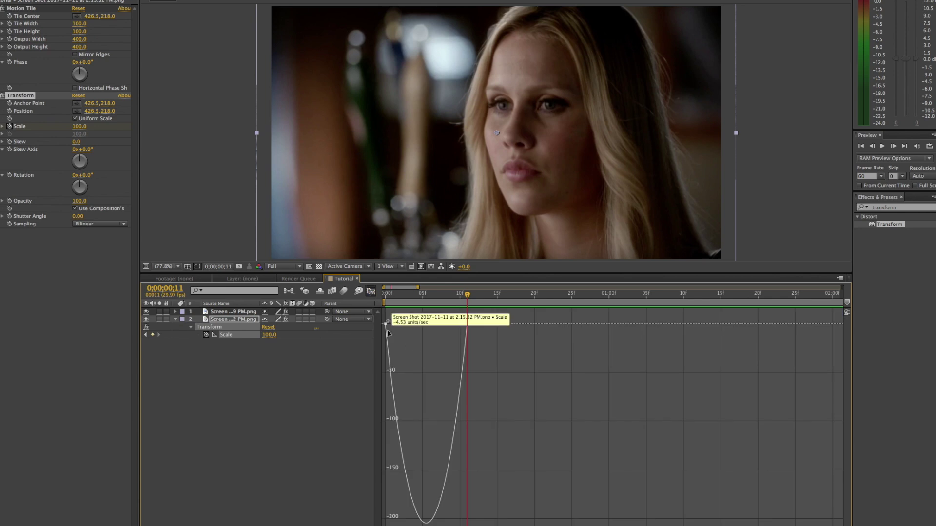
pyautogui.click(371, 292)
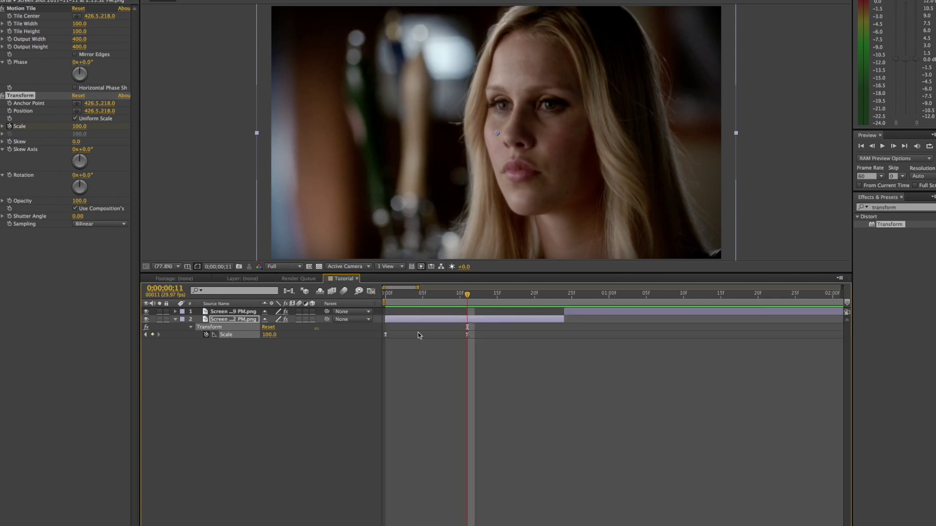
pyautogui.moveTo(505, 349); pyautogui.dragTo(370, 323)
pyautogui.click(372, 291)
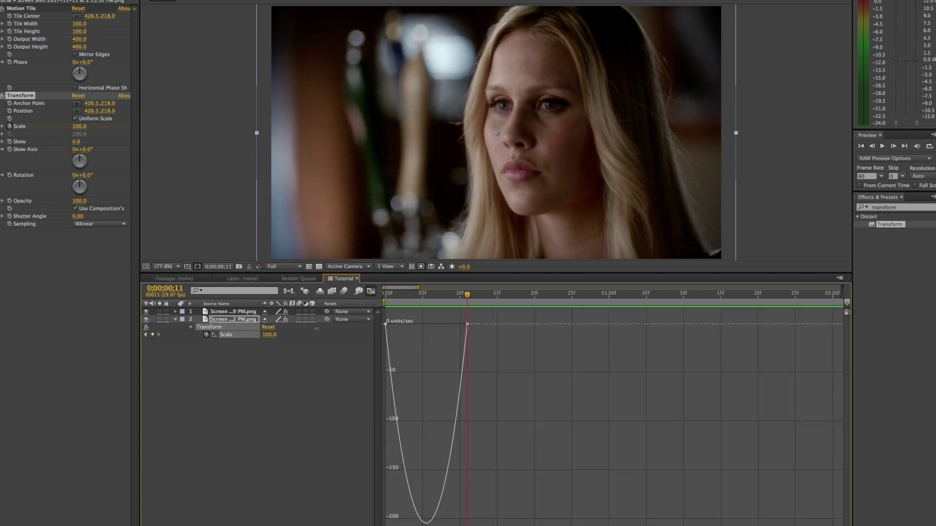
pyautogui.rightClick(517, 458)
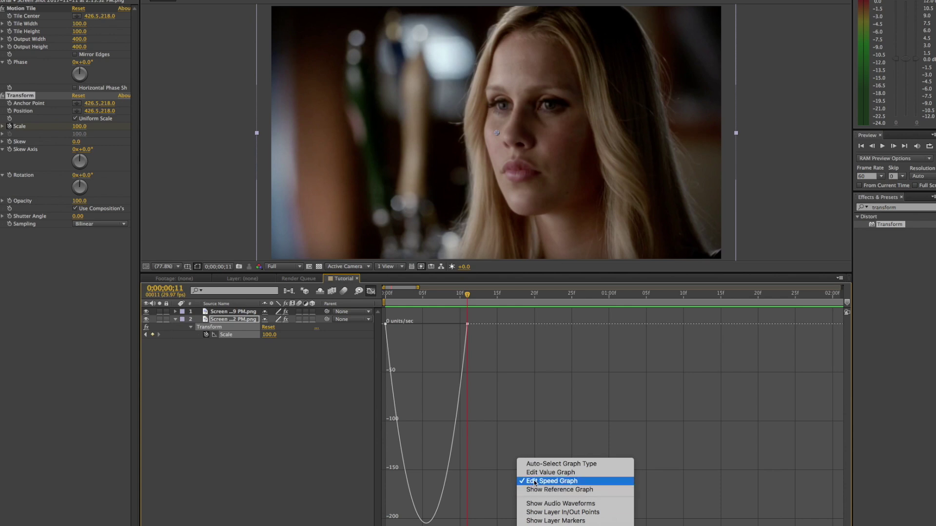
pyautogui.click(485, 518)
pyautogui.rightClick(517, 459)
pyautogui.click(476, 492)
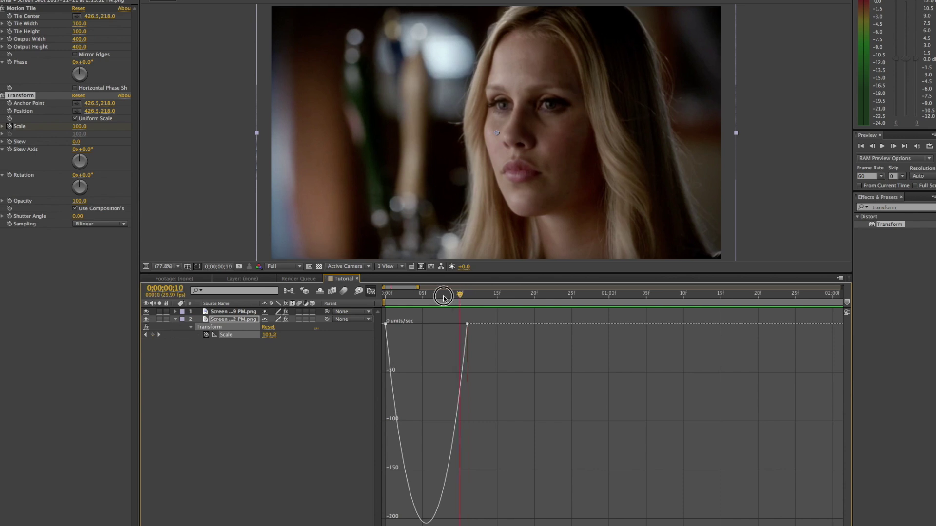
# Select both Scale keyframes and collapse the first keyframe's outgoing speed handle fully onto the keyframe in the Graph Editor
pyautogui.press('Home')
pyautogui.press('space')
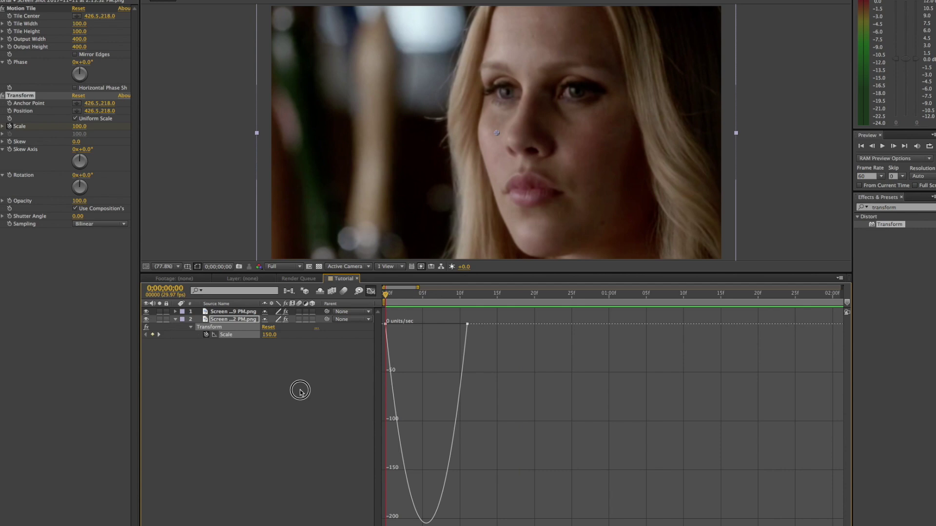
pyautogui.click(370, 291)
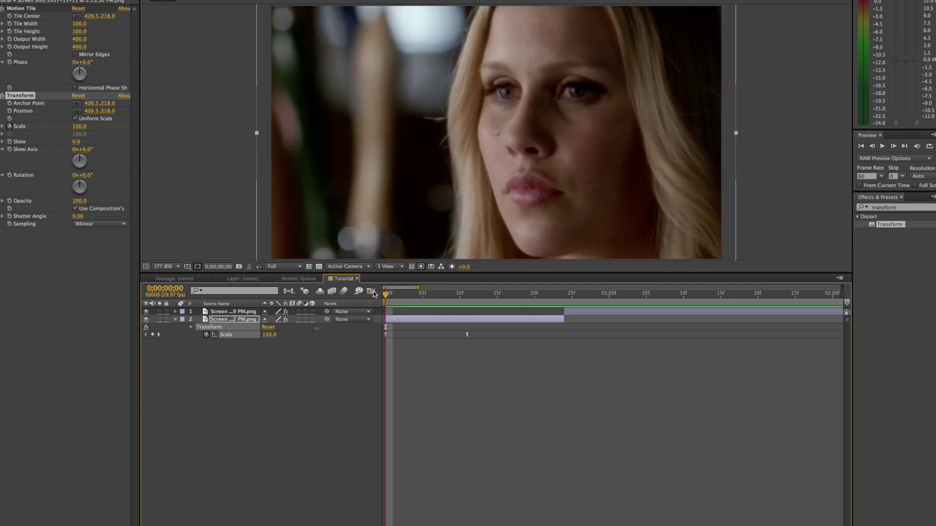
pyautogui.moveTo(386, 314); pyautogui.dragTo(300, 346)
pyautogui.moveTo(494, 349); pyautogui.dragTo(307, 317)
pyautogui.click(369, 290)
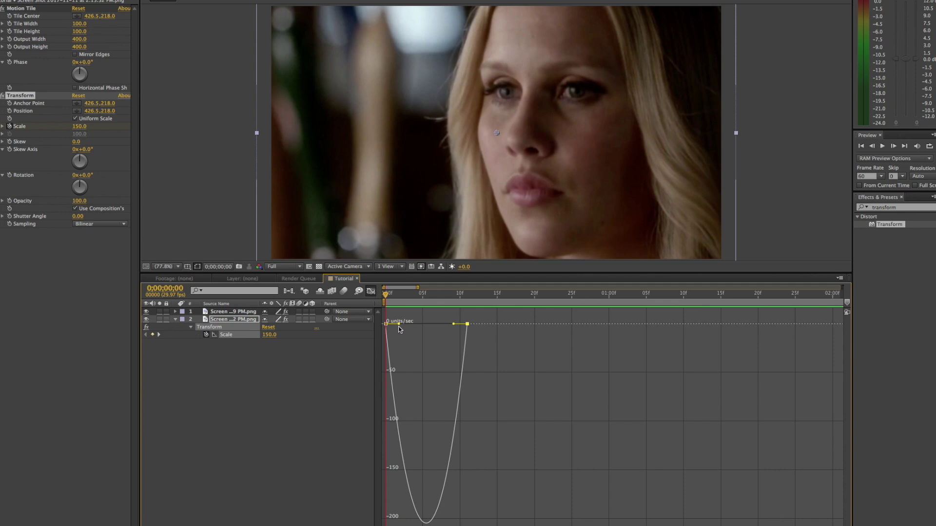
pyautogui.moveTo(398, 324); pyautogui.dragTo(374, 328)
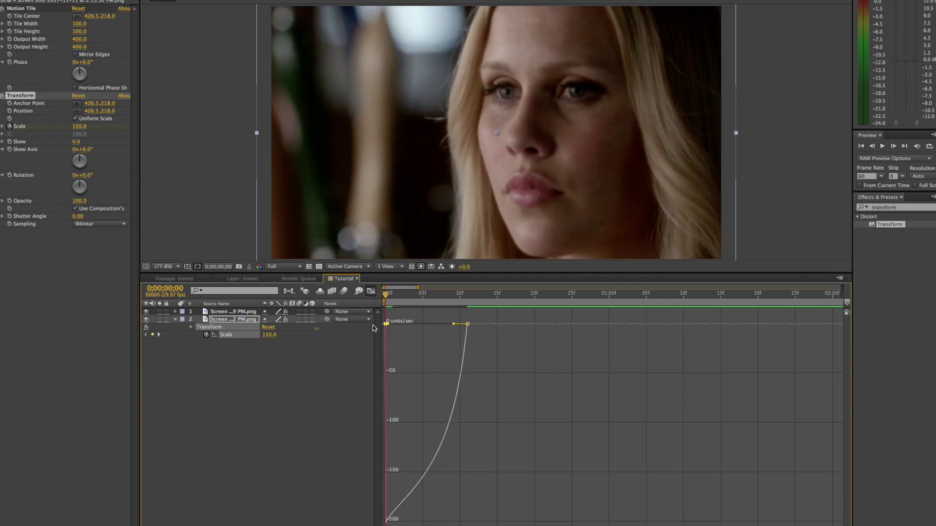
# Extend the 0;00;00;11 Scale keyframe's incoming speed handle about halfway toward the first keyframe and preview the zoom
pyautogui.click(437, 317)
pyautogui.moveTo(387, 294); pyautogui.dragTo(468, 328)
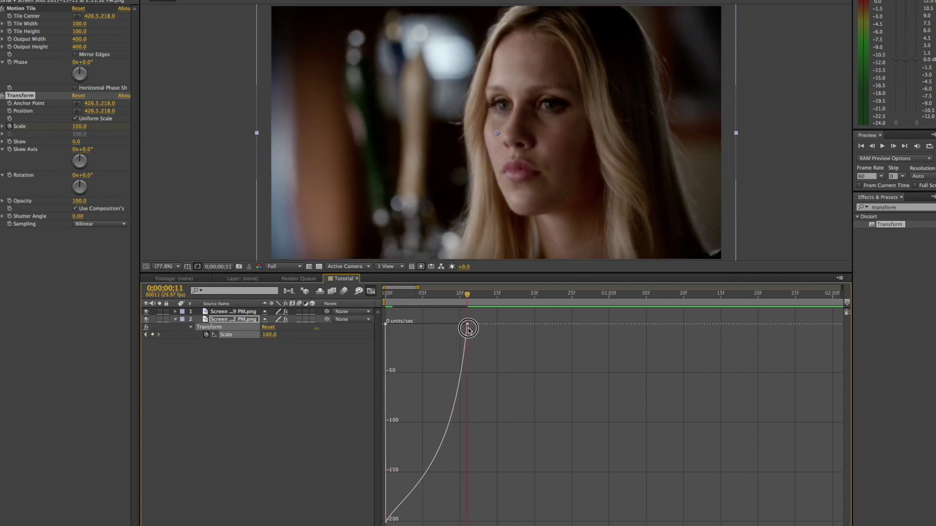
pyautogui.click(467, 324)
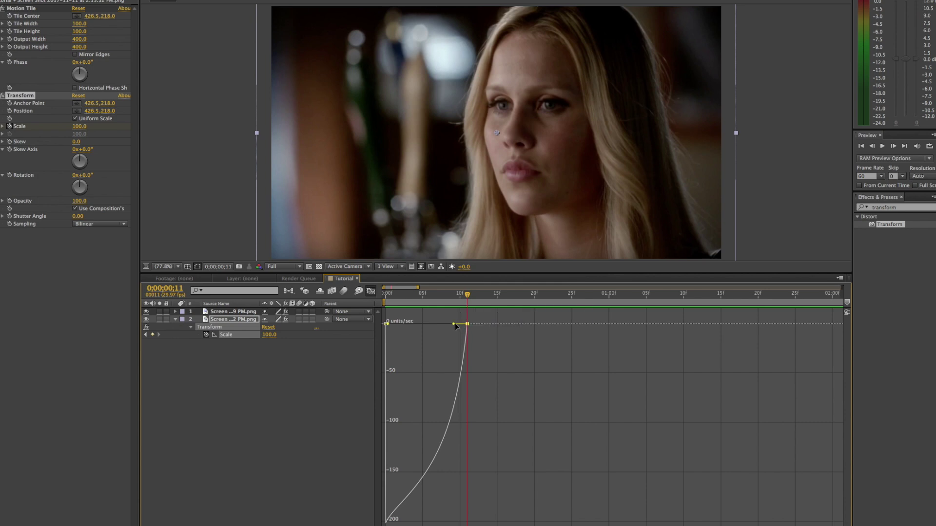
pyautogui.moveTo(454, 326); pyautogui.dragTo(402, 324)
pyautogui.press('space')
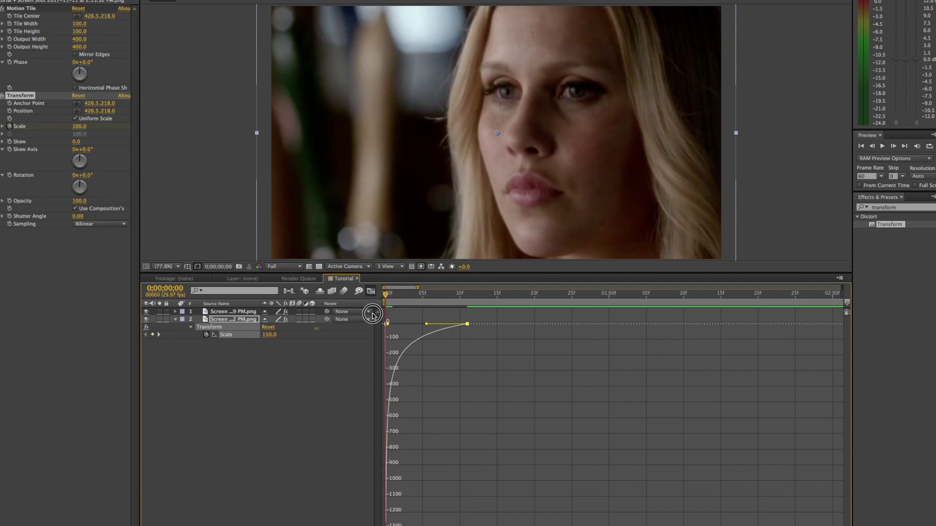
pyautogui.click(884, 146)
pyautogui.click(883, 146)
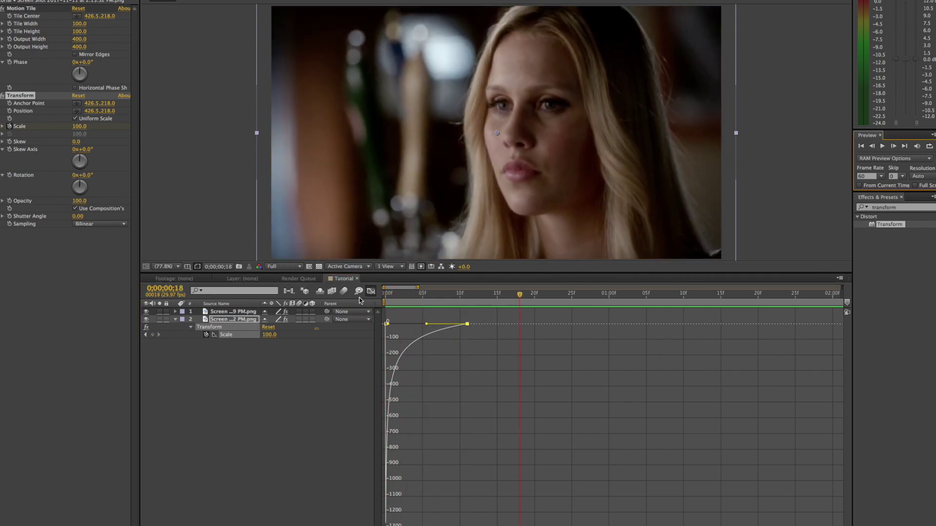
# Leave the Graph Editor and add a third Transform Scale keyframe at 0;00;00;23, just before the first clip ends
pyautogui.click(370, 292)
pyautogui.moveTo(520, 299); pyautogui.dragTo(556, 326)
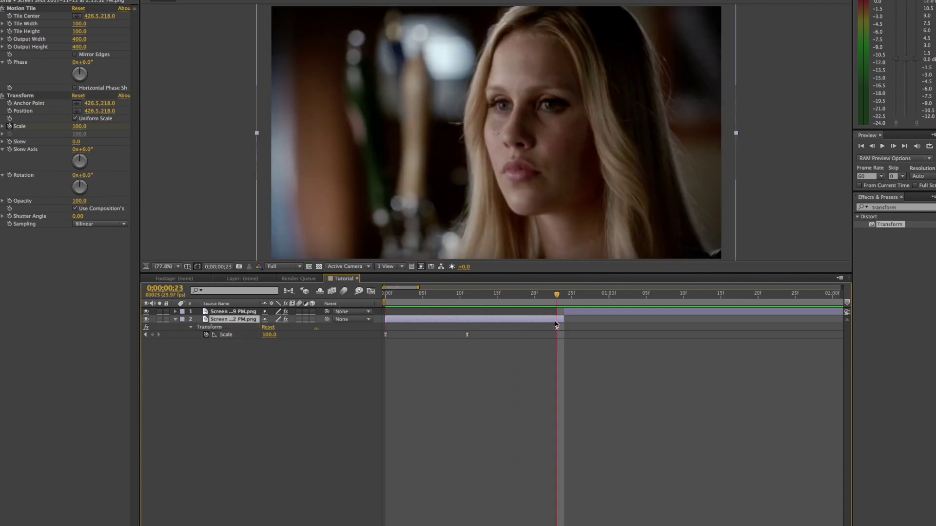
pyautogui.click(153, 337)
pyautogui.click(153, 335)
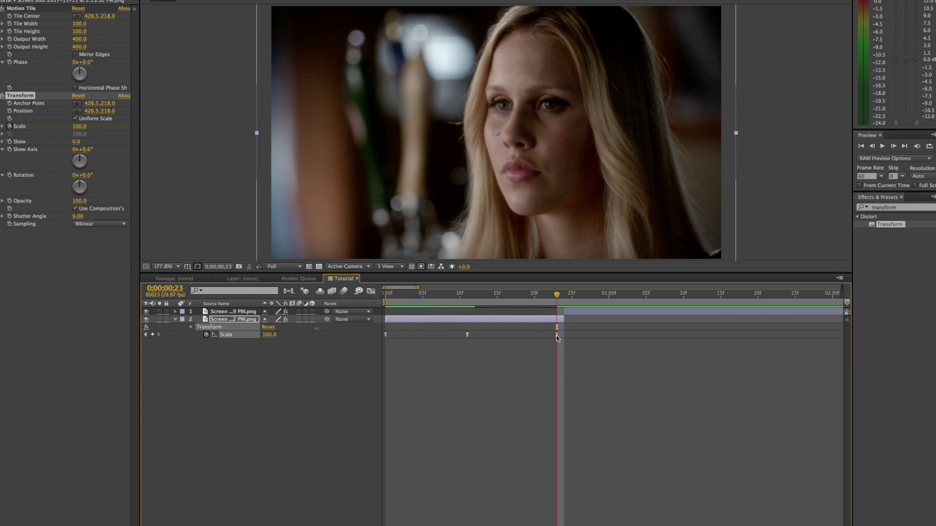
# Set the first clip's Transform Scale keyframe at 0;00;00;23 to 150
pyautogui.moveTo(467, 335)
pyautogui.click(558, 335)
pyautogui.click(269, 335)
pyautogui.write('150')
pyautogui.press('Return')
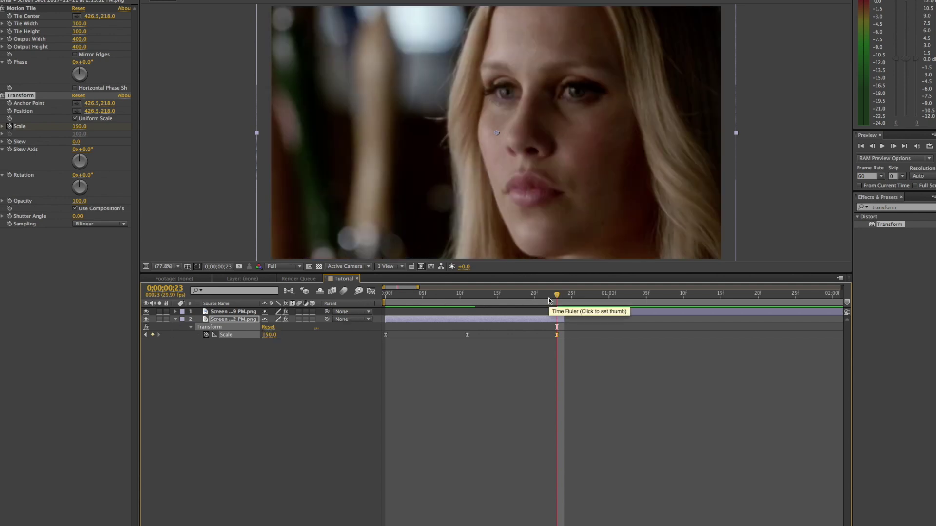
# In the speed graph, collapse the 0;00;00;23 Scale keyframe's incoming handle and extend the 0;00;00;11 keyframe's outgoing handle about halfway
pyautogui.moveTo(549, 298); pyautogui.dragTo(557, 347)
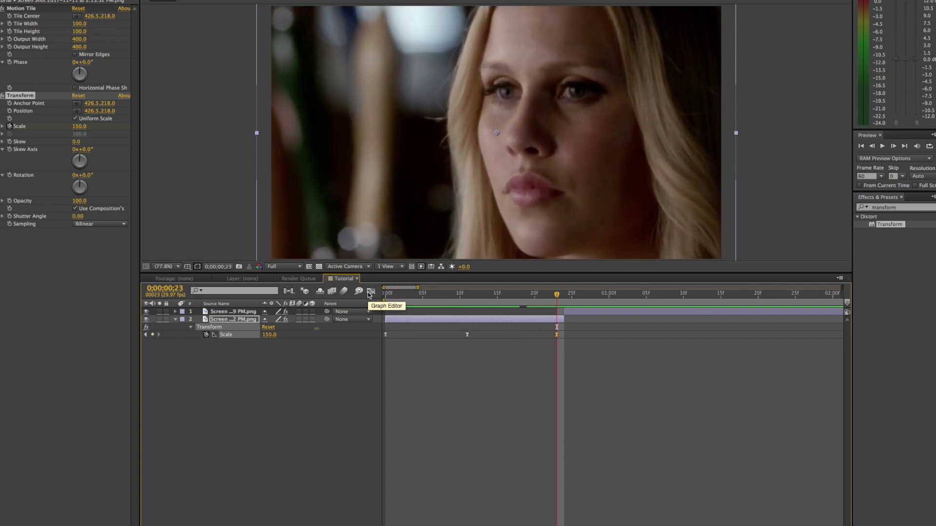
pyautogui.click(370, 292)
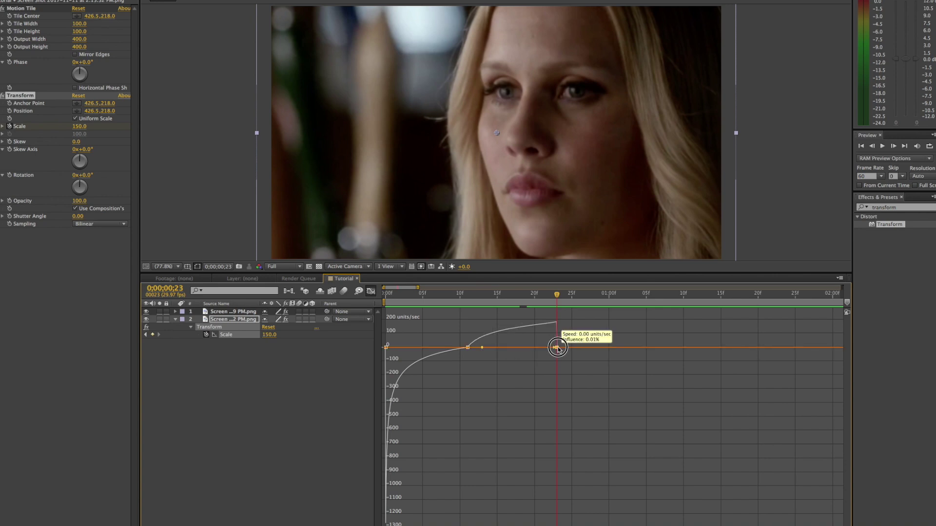
pyautogui.moveTo(482, 348); pyautogui.dragTo(555, 349)
pyautogui.moveTo(560, 295); pyautogui.dragTo(465, 374)
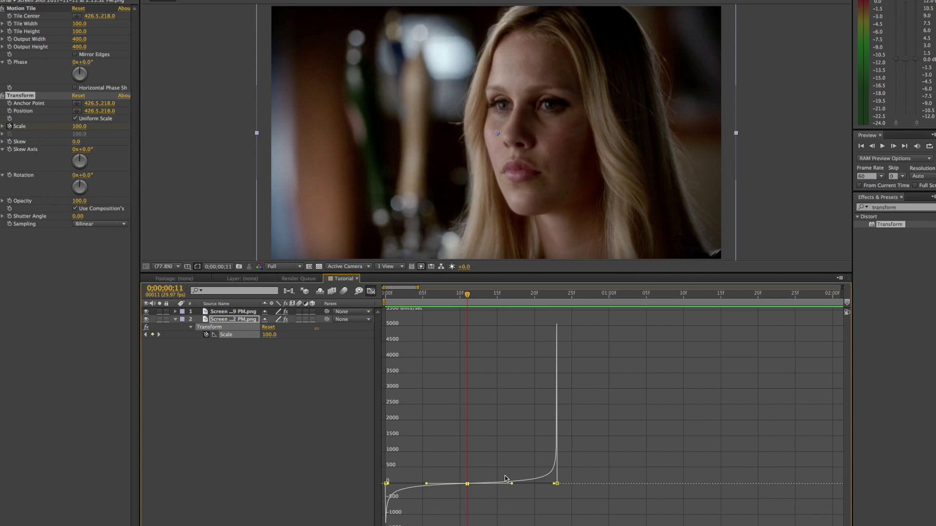
pyautogui.moveTo(468, 302); pyautogui.dragTo(542, 311)
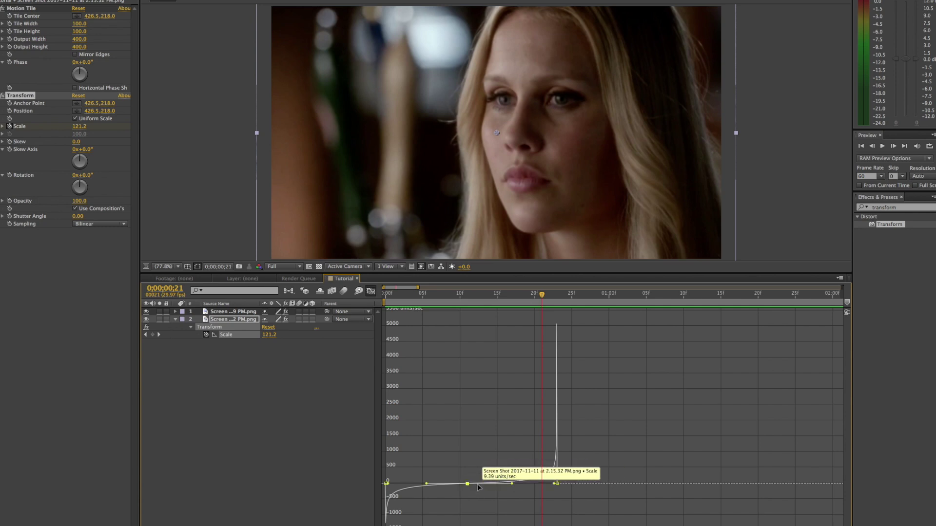
# Tighten the 0;00;00;23 Scale keyframe's incoming speed handle, preview the first clip's zoom, and leave the Graph Editor
pyautogui.click(555, 484)
pyautogui.moveTo(554, 485); pyautogui.dragTo(557, 485)
pyautogui.moveTo(559, 485); pyautogui.dragTo(553, 351)
pyautogui.moveTo(534, 391); pyautogui.dragTo(557, 387)
pyautogui.press('space')
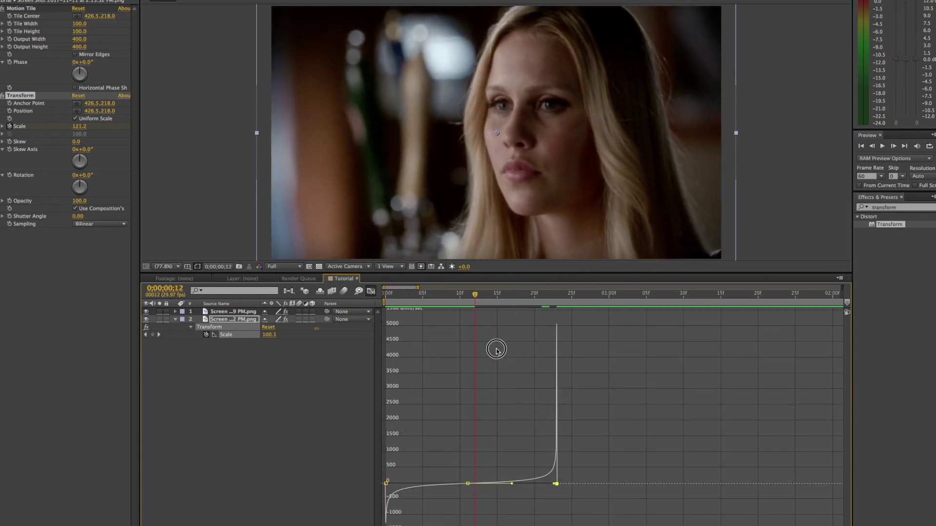
pyautogui.click(882, 147)
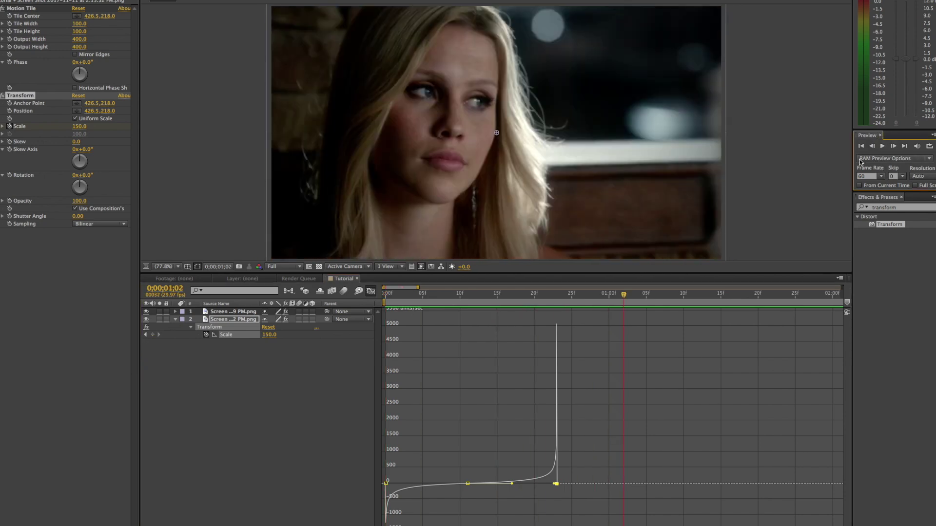
pyautogui.press('space')
pyautogui.click(369, 292)
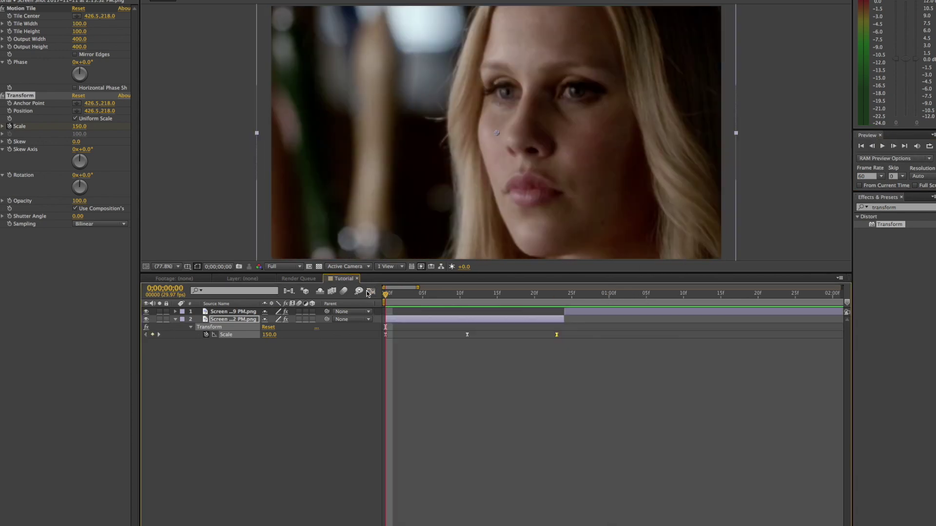
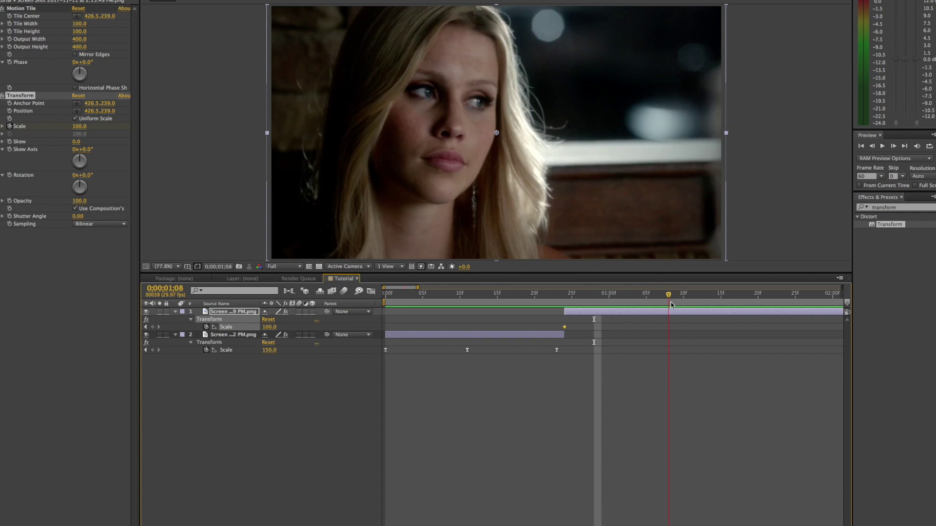
# Add a Transform Scale keyframe to the second clip at 0;00;01;08, keeping the value at 100
pyautogui.click(227, 313)
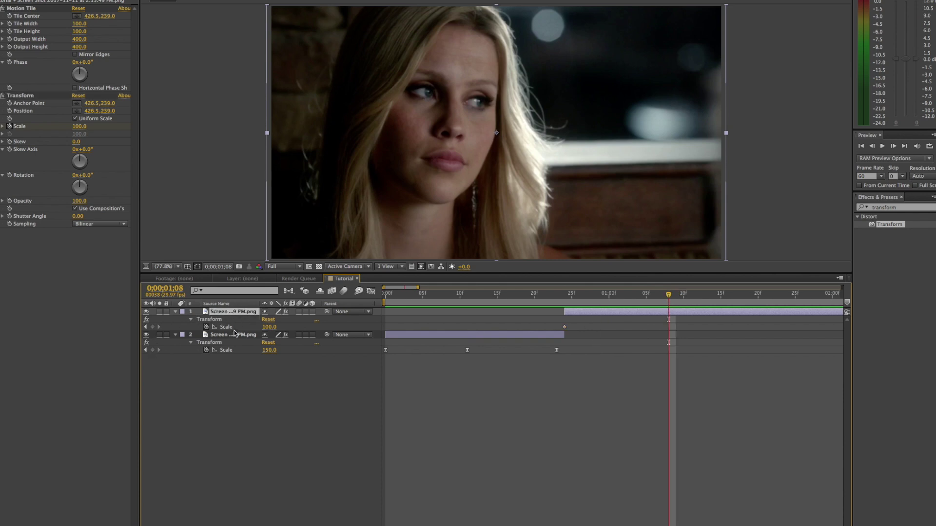
pyautogui.click(548, 335)
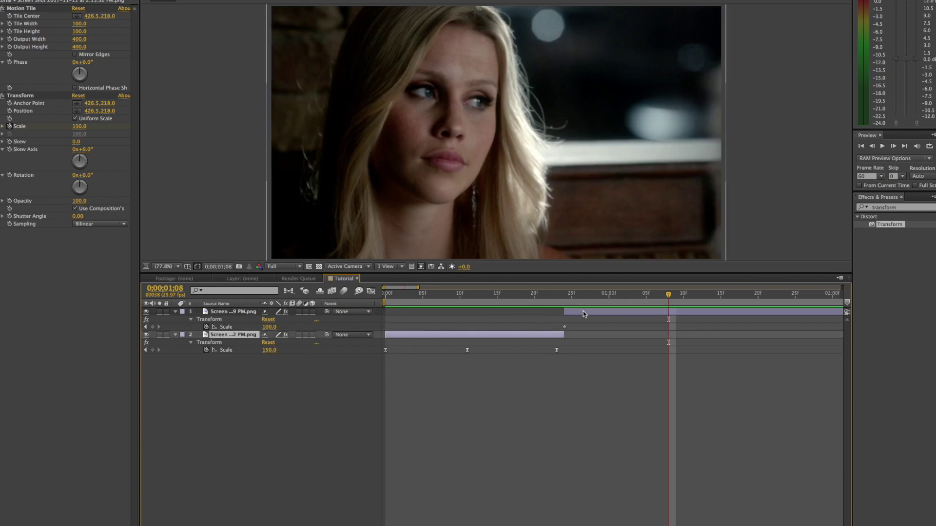
pyautogui.click(583, 311)
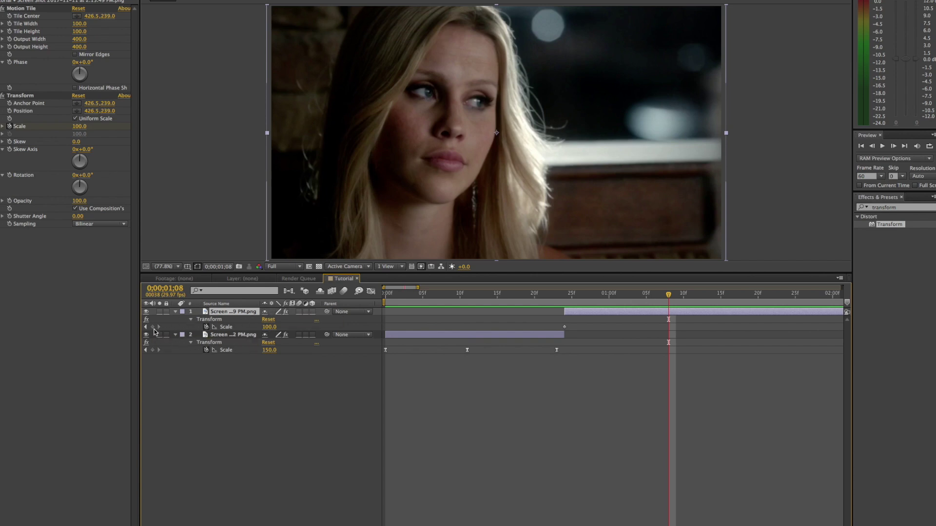
pyautogui.click(223, 327)
pyautogui.click(152, 327)
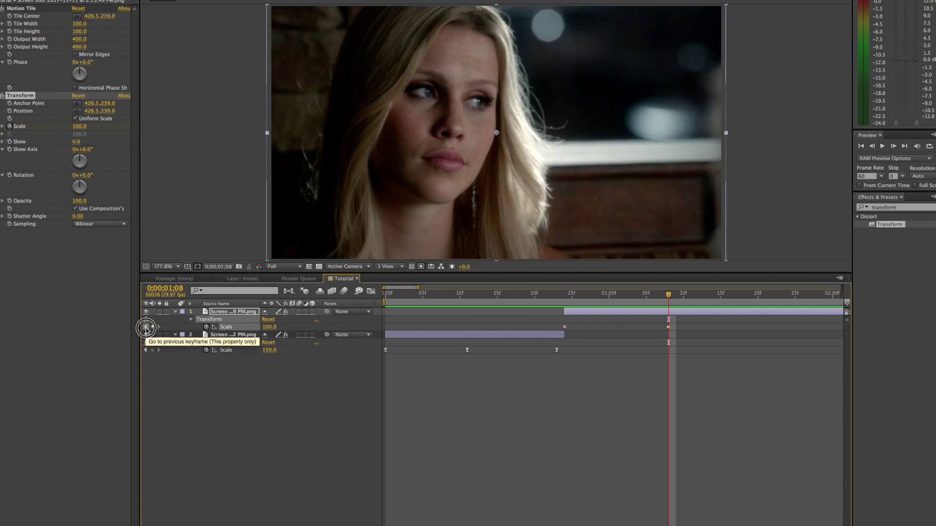
# Set the second clip's Transform Scale keyframe at 0;00;00;24 to 50 and scrub through the resulting zoom
pyautogui.click(145, 327)
pyautogui.click(270, 327)
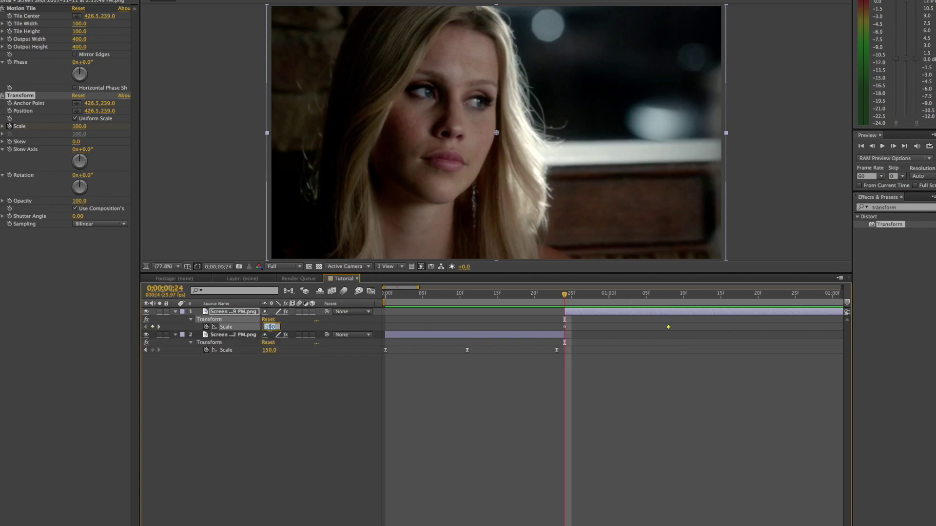
pyautogui.write('50')
pyautogui.press('Return')
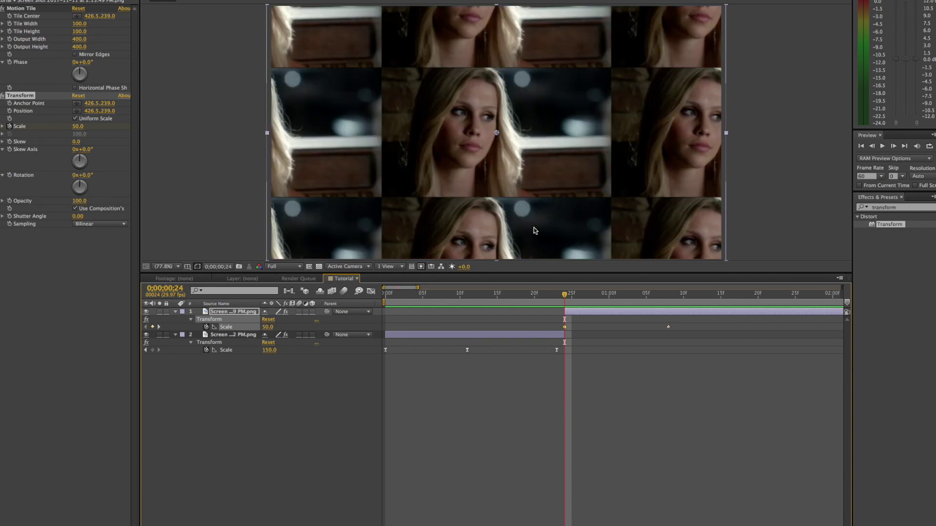
pyautogui.click(533, 303)
pyautogui.moveTo(533, 303); pyautogui.dragTo(609, 302)
# Apply Easy Ease to both of the second clip's Transform Scale keyframes
pyautogui.rightClick(565, 327)
pyautogui.moveTo(650, 430)
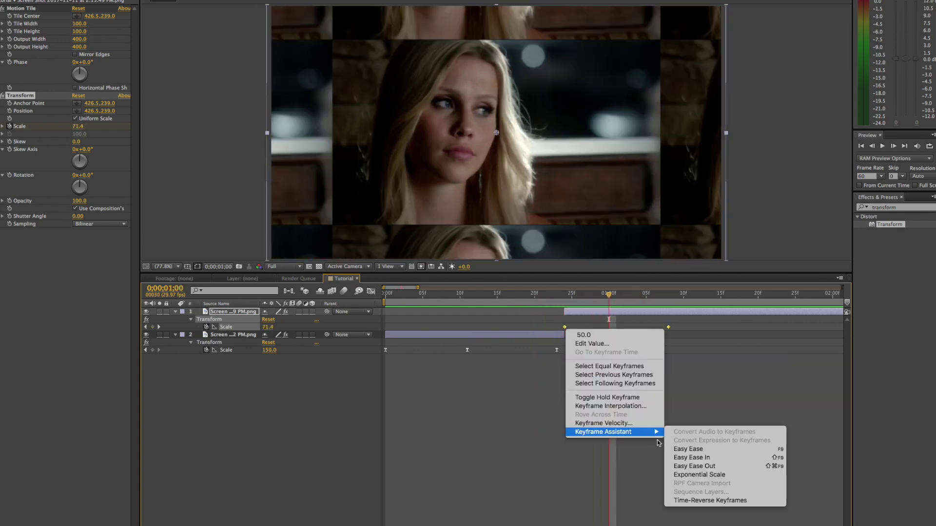
pyautogui.click(692, 455)
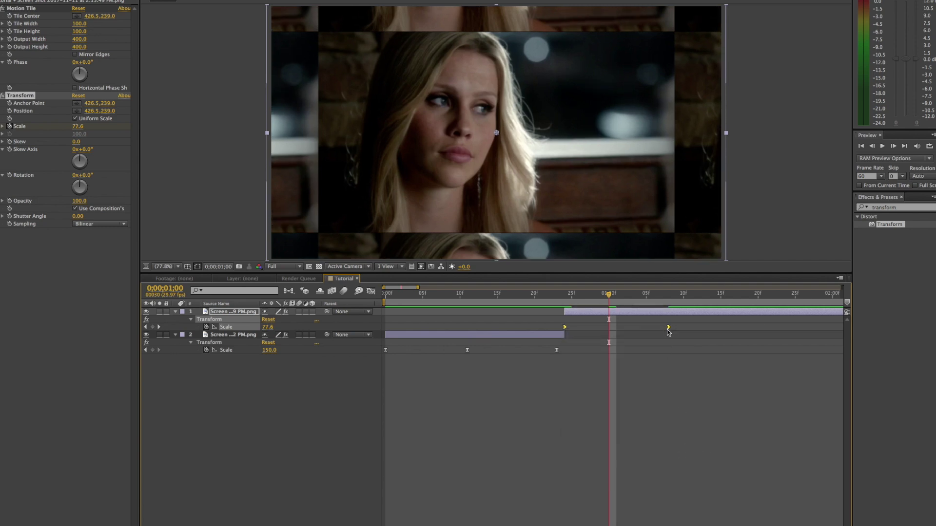
pyautogui.rightClick(671, 331)
pyautogui.rightClick(668, 327)
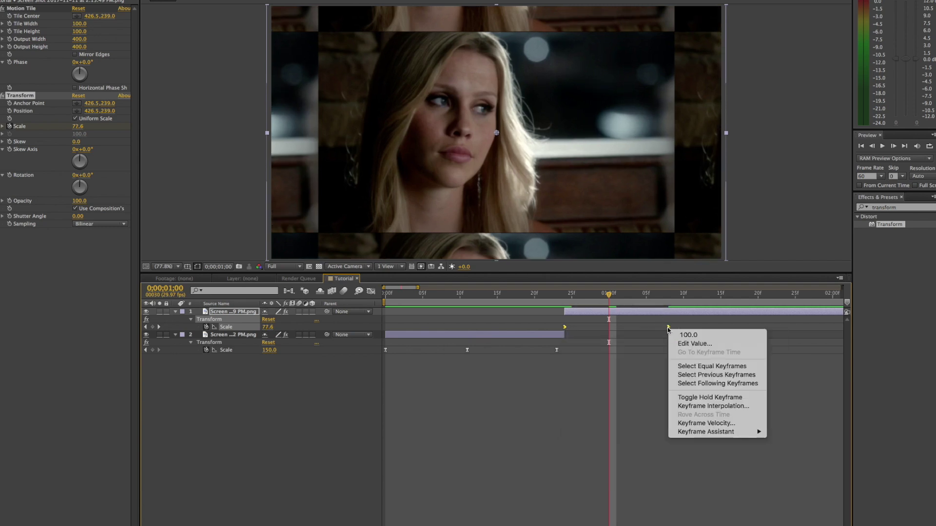
pyautogui.moveTo(707, 432)
pyautogui.click(796, 449)
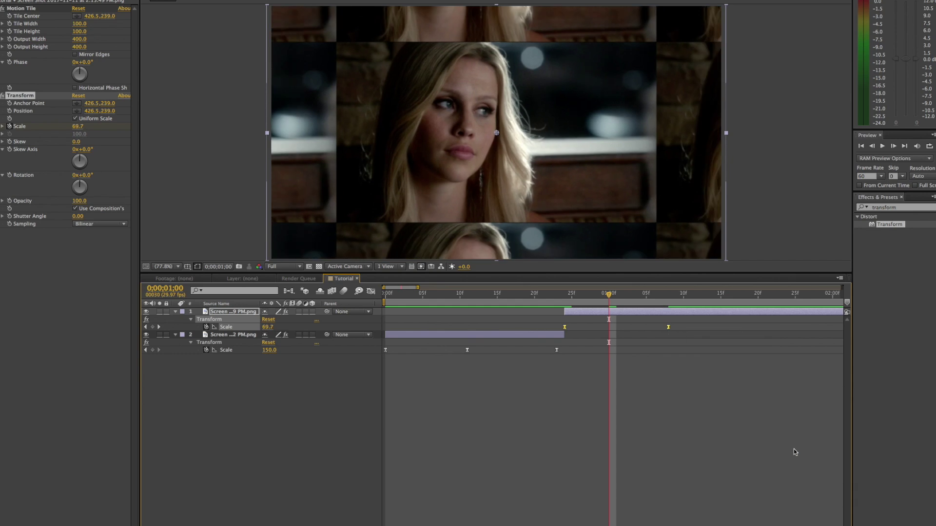
# In the speed graph, collapse the 0;00;00;24 keyframe's outgoing handle, extend the 0;00;01;08 keyframe's incoming handle about halfway, and preview the transition
pyautogui.click(370, 291)
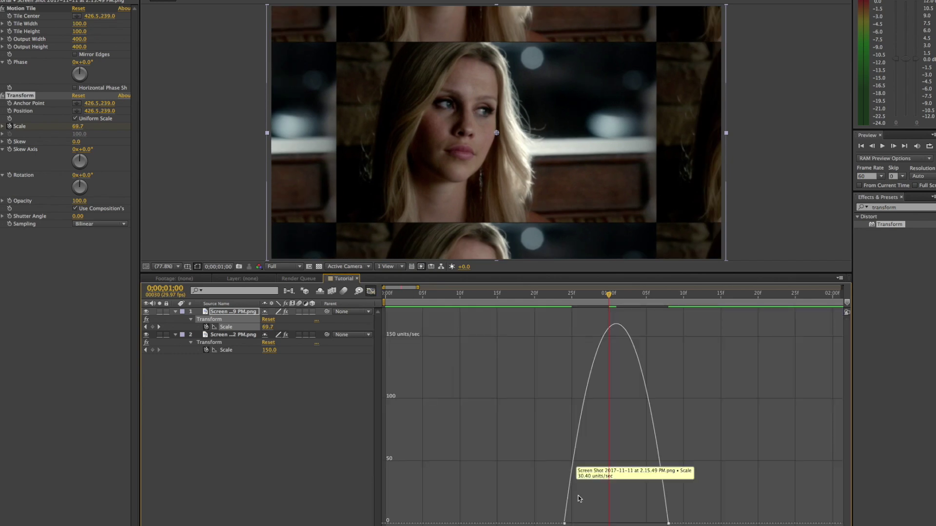
pyautogui.click(564, 523)
pyautogui.moveTo(582, 523); pyautogui.dragTo(567, 523)
pyautogui.hotkey('ctrl', 'z')
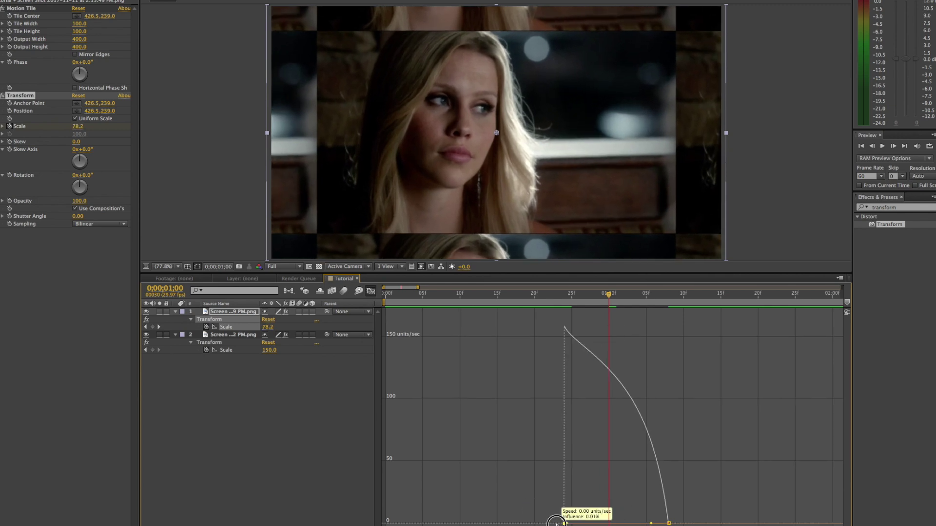
pyautogui.moveTo(651, 524); pyautogui.dragTo(617, 523)
pyautogui.press('Home')
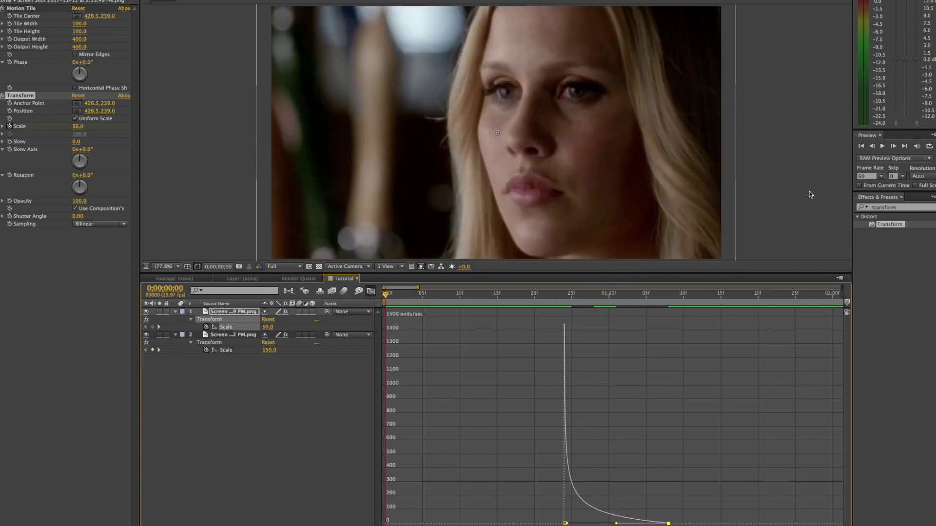
pyautogui.click(883, 147)
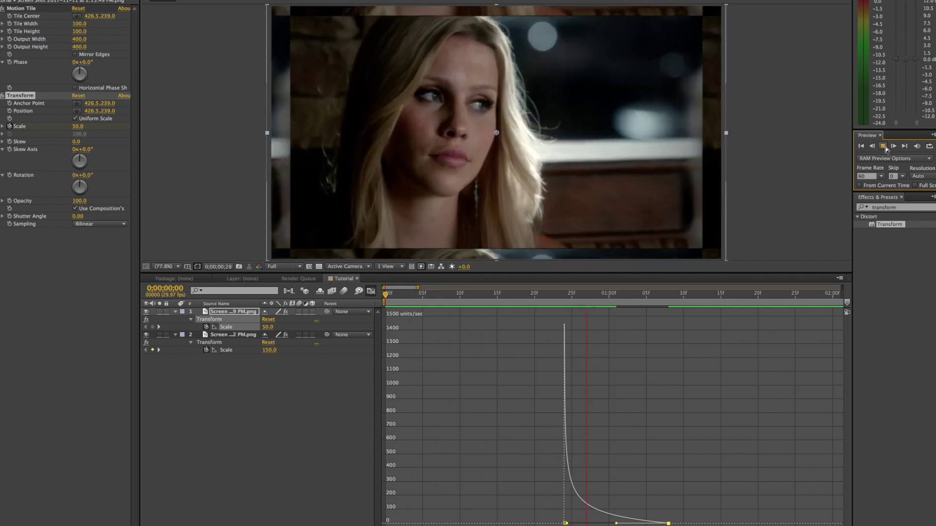
pyautogui.click(371, 292)
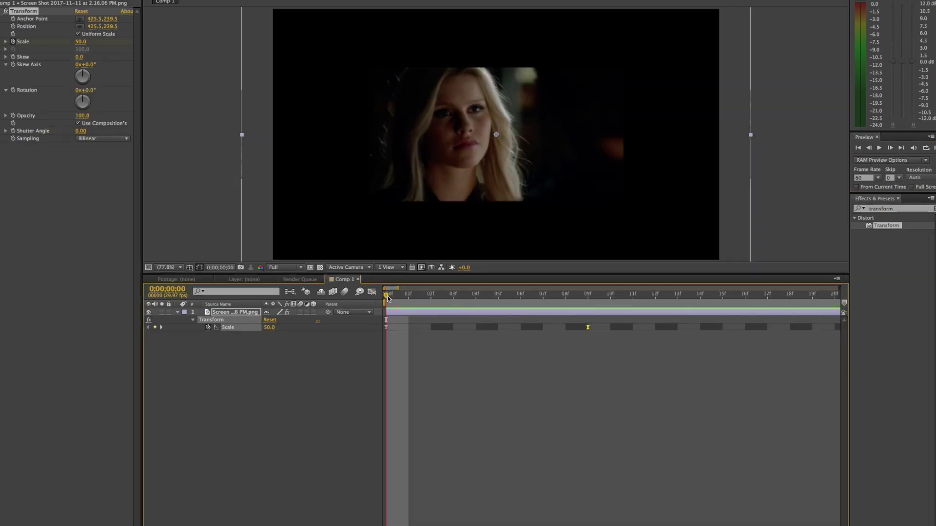
# Enable motion blur on the image layer and for Comp 1, comparing the Scale zoom with and without it
pyautogui.moveTo(386, 294); pyautogui.dragTo(475, 294)
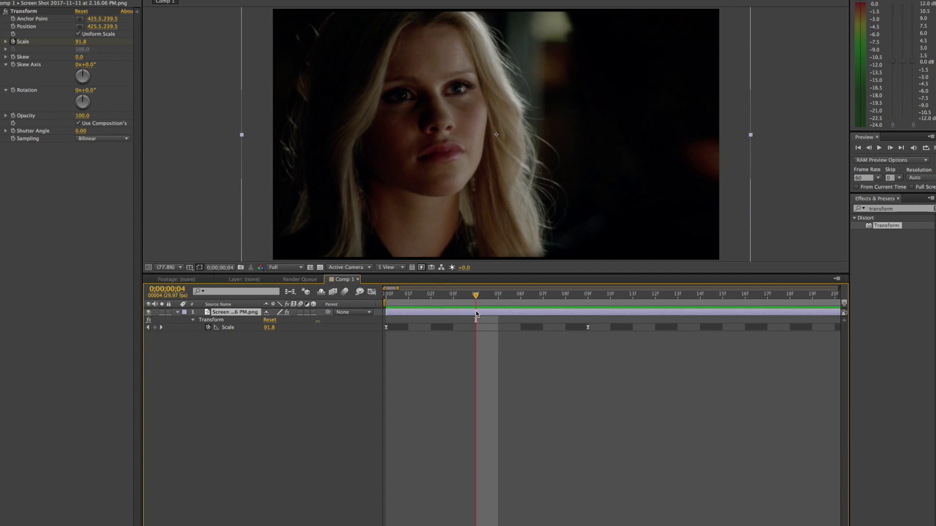
pyautogui.moveTo(477, 314); pyautogui.dragTo(449, 345)
pyautogui.press('space')
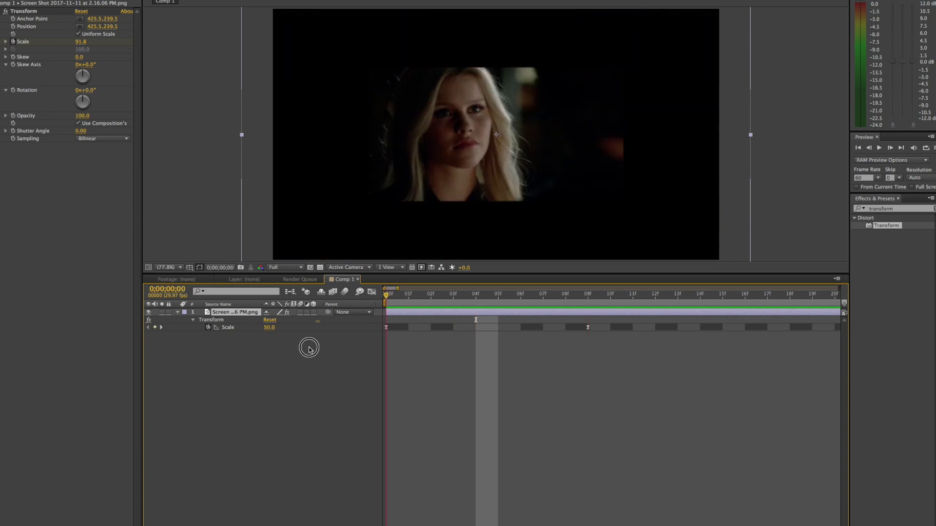
pyautogui.press('space')
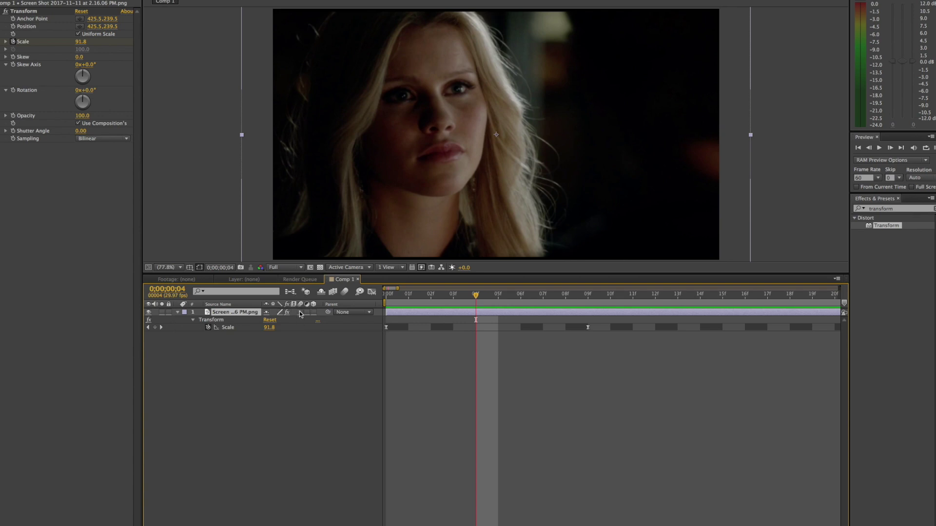
pyautogui.click(299, 312)
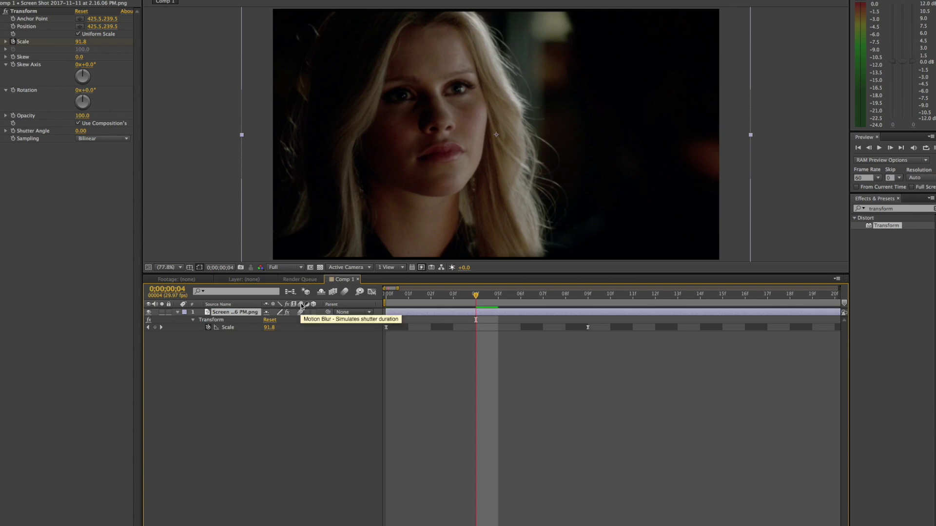
pyautogui.click(300, 312)
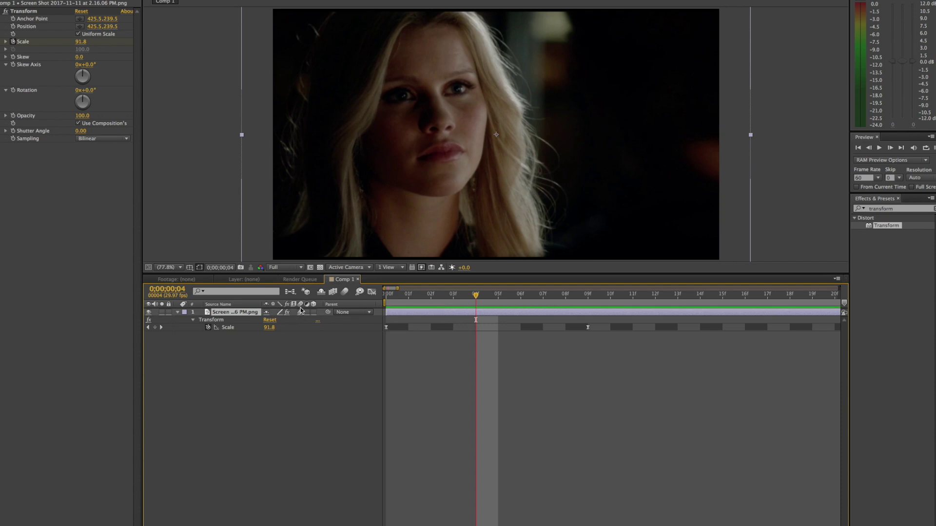
pyautogui.click(345, 291)
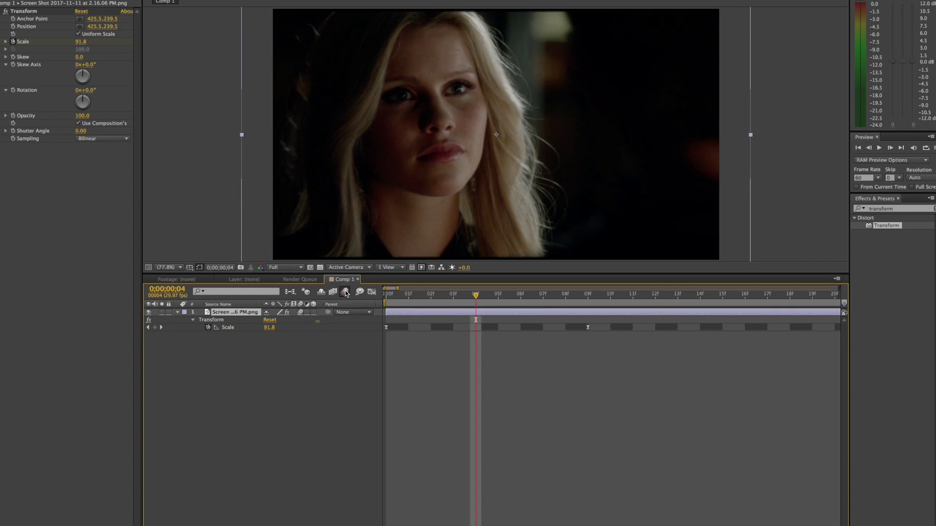
pyautogui.moveTo(472, 296); pyautogui.dragTo(372, 328)
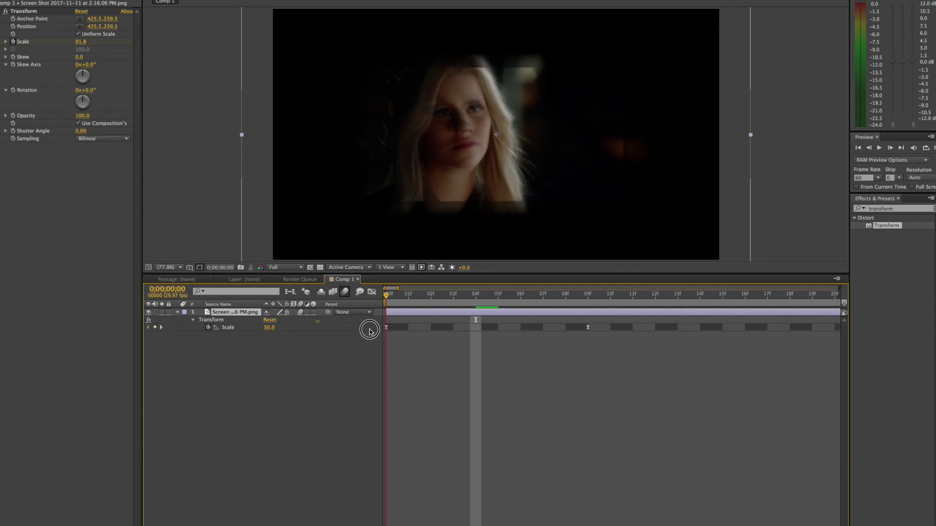
pyautogui.click(880, 151)
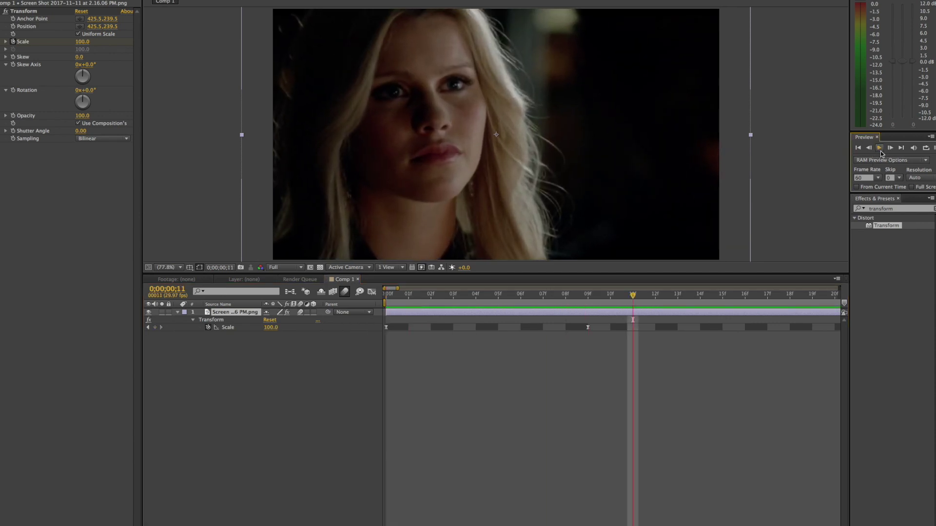